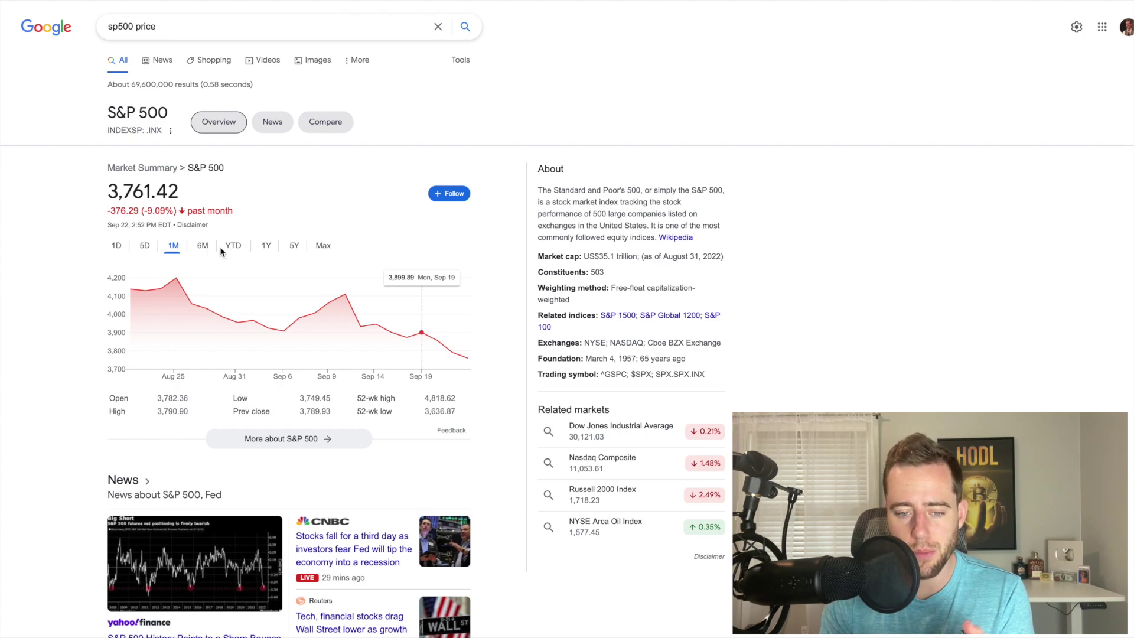
# Show the S&P 500 over its full history and measure its 2000–2002 drop, then go to moomoo
pyautogui.click(322, 247)
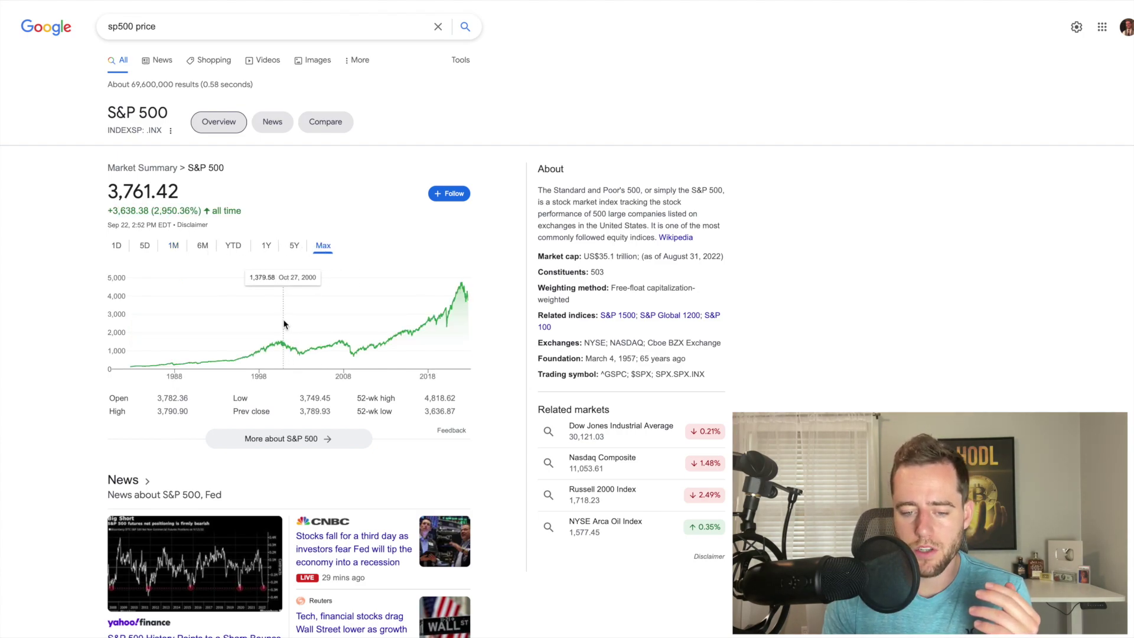
pyautogui.moveTo(281, 326); pyautogui.dragTo(341, 334)
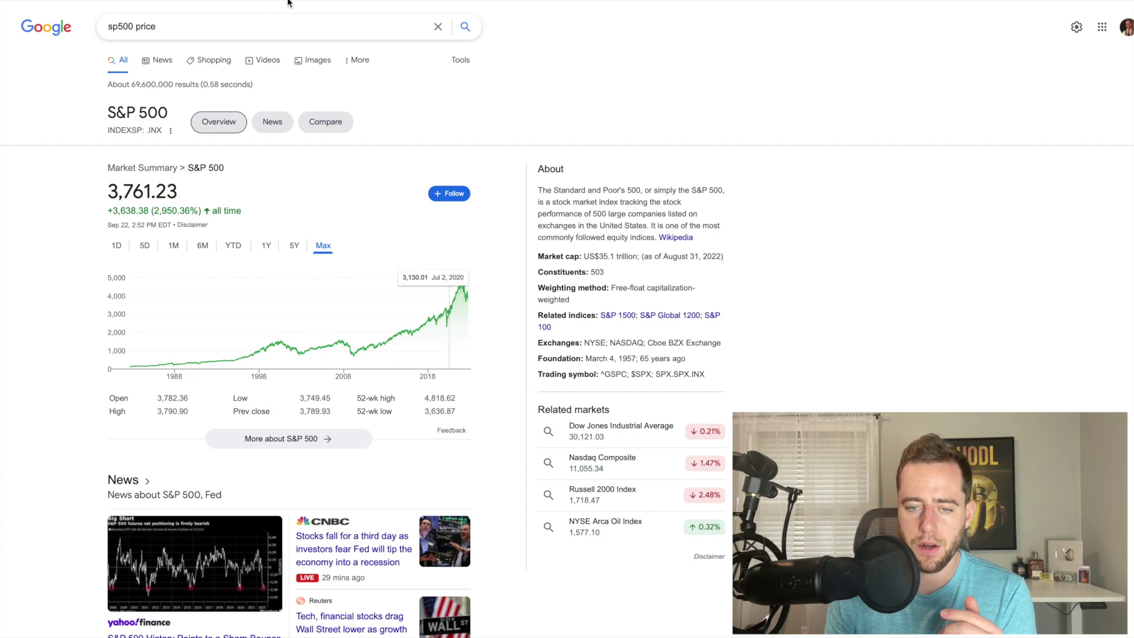
pyautogui.click(331, 2)
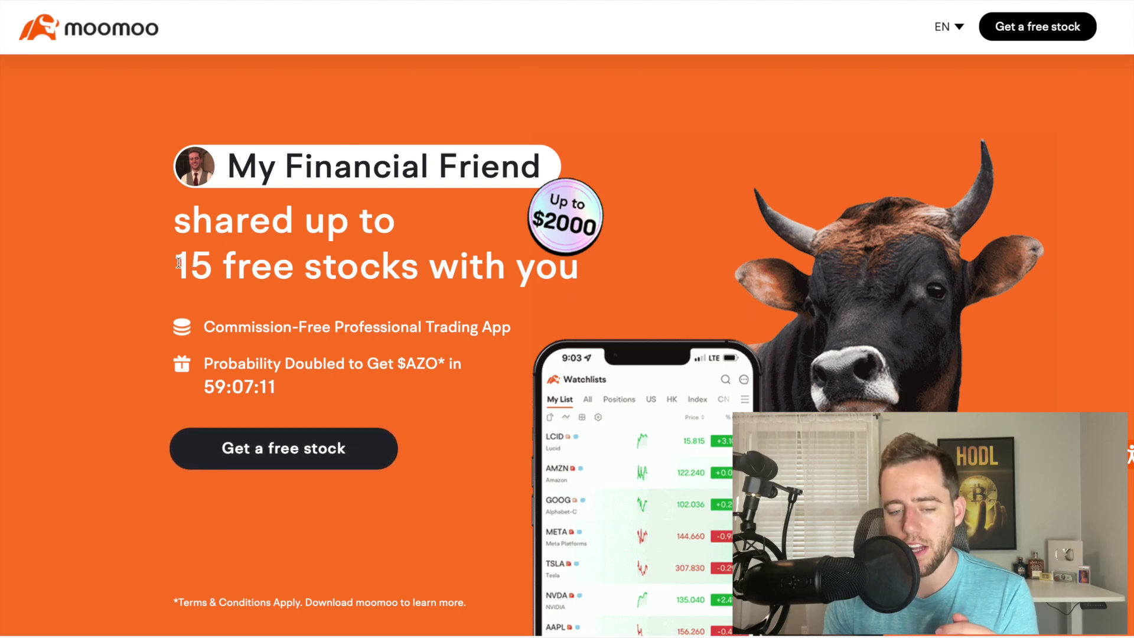
# Highlight the 15 free stocks headline figure and scroll down to the Free bonus section
pyautogui.moveTo(178, 262); pyautogui.dragTo(208, 265)
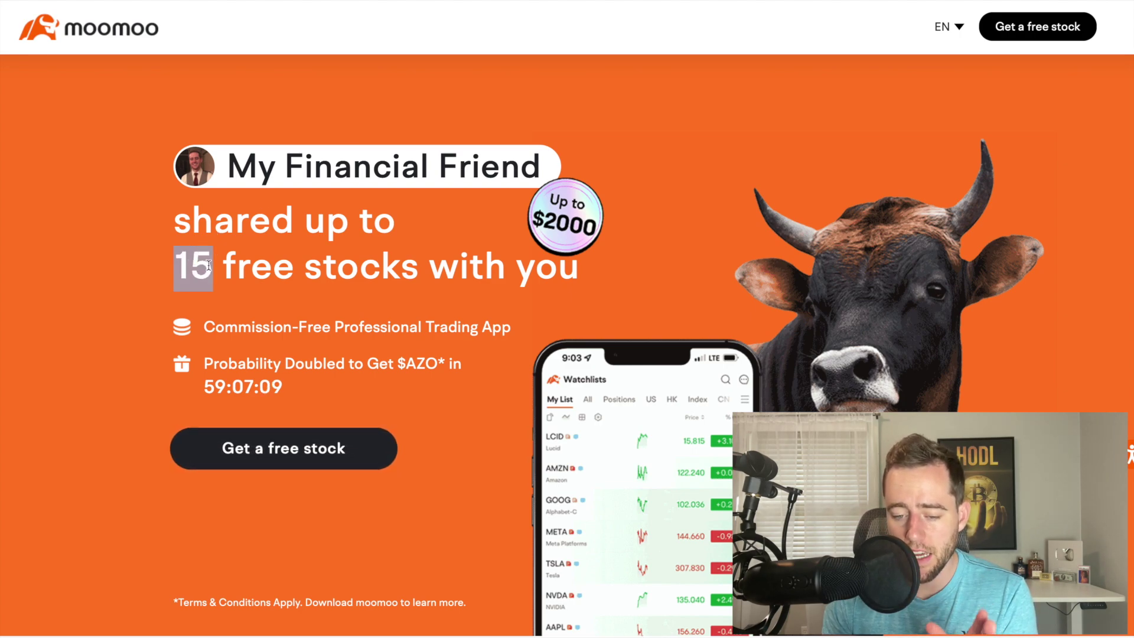
pyautogui.scroll(-3, 208, 266)
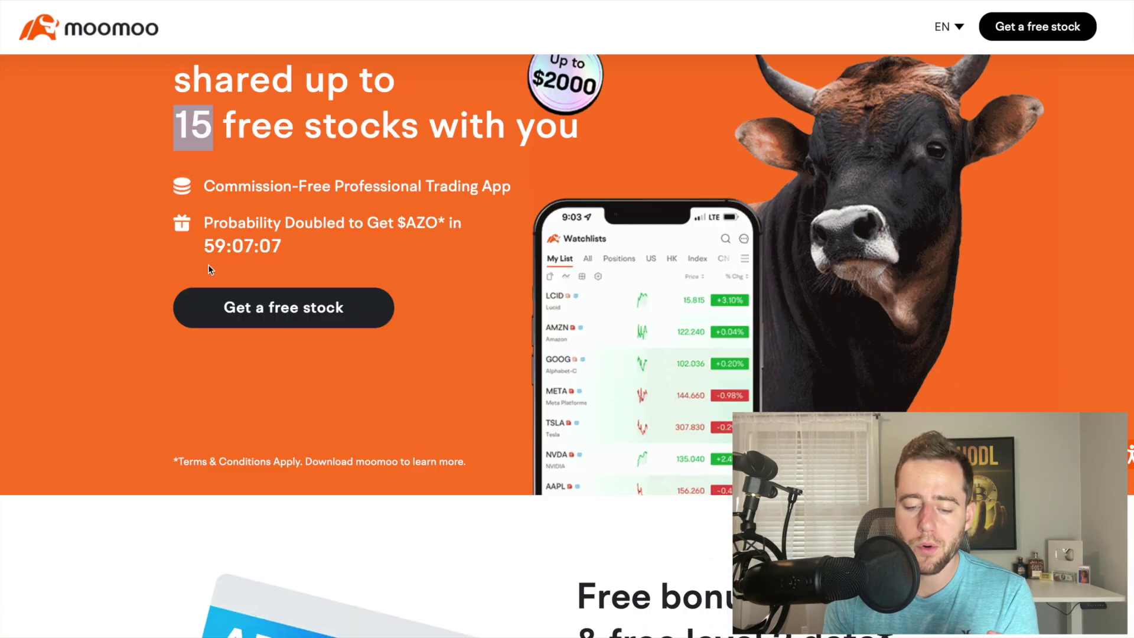
pyautogui.scroll(-8, 208, 266)
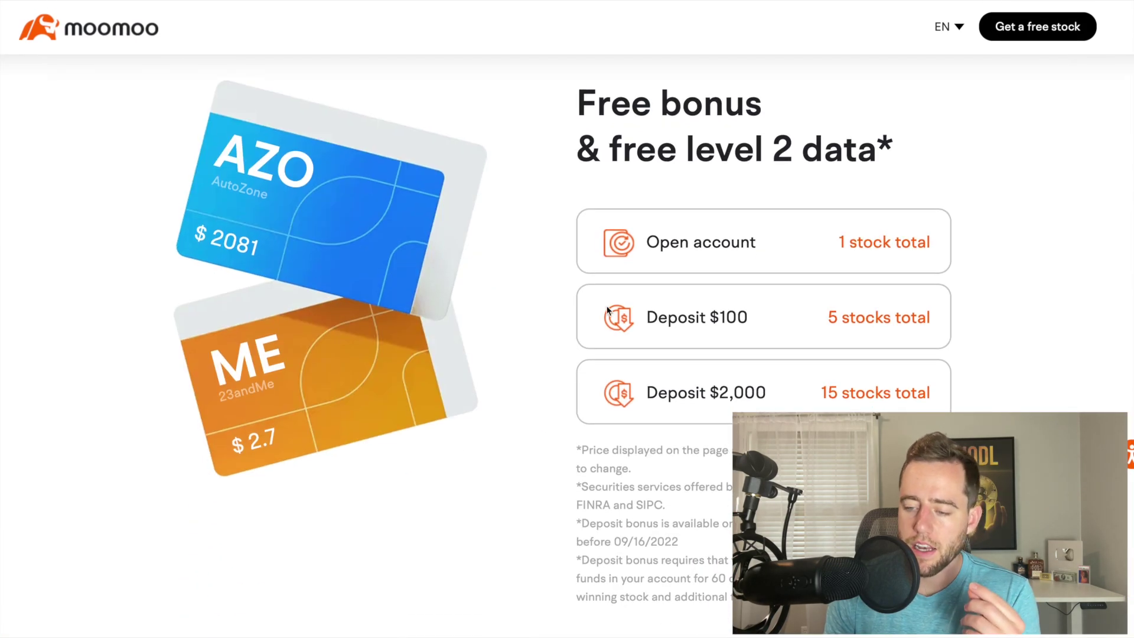
# Point out the bonus tiers: 15 stocks for $2,000, 5 for $100, 1 for opening an account
pyautogui.moveTo(821, 393); pyautogui.dragTo(946, 398)
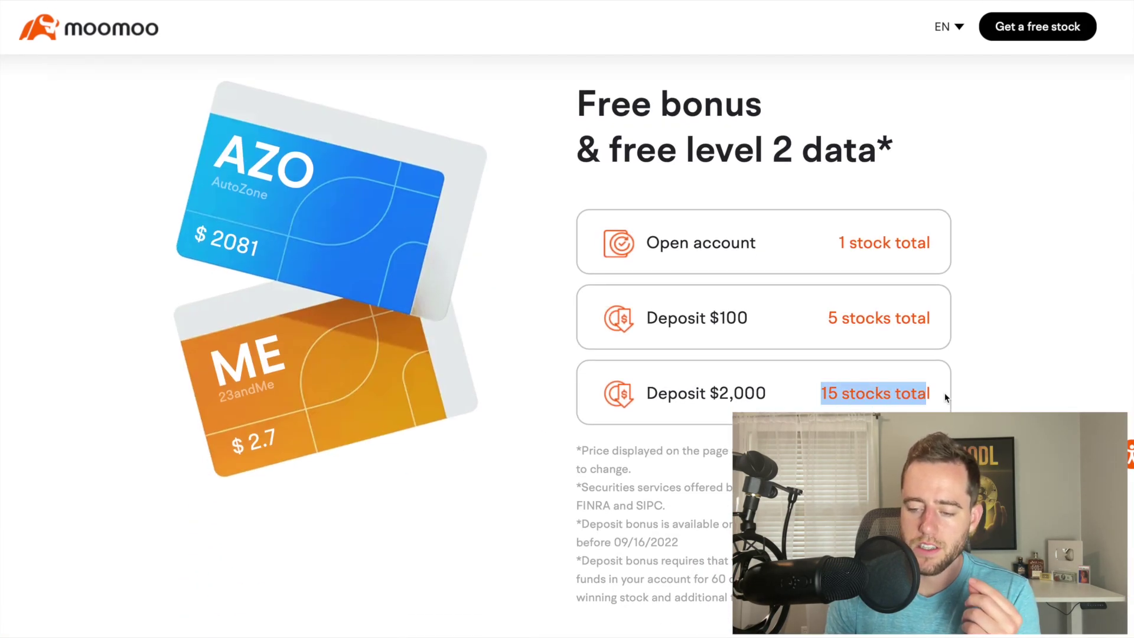
pyautogui.moveTo(838, 319); pyautogui.dragTo(960, 322)
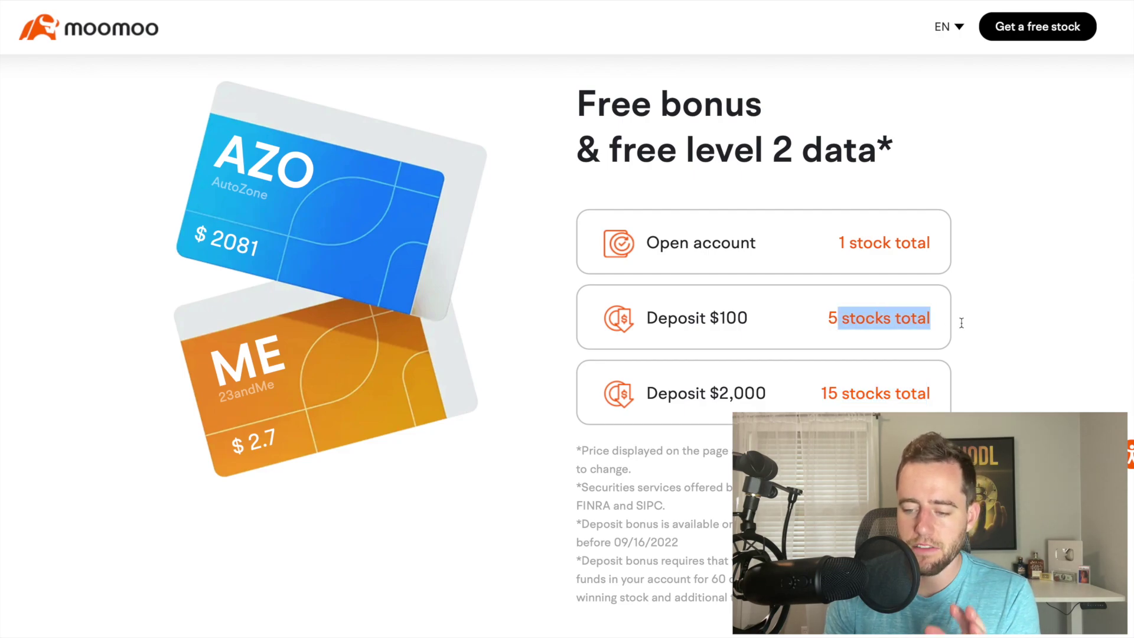
pyautogui.moveTo(820, 393); pyautogui.dragTo(932, 393)
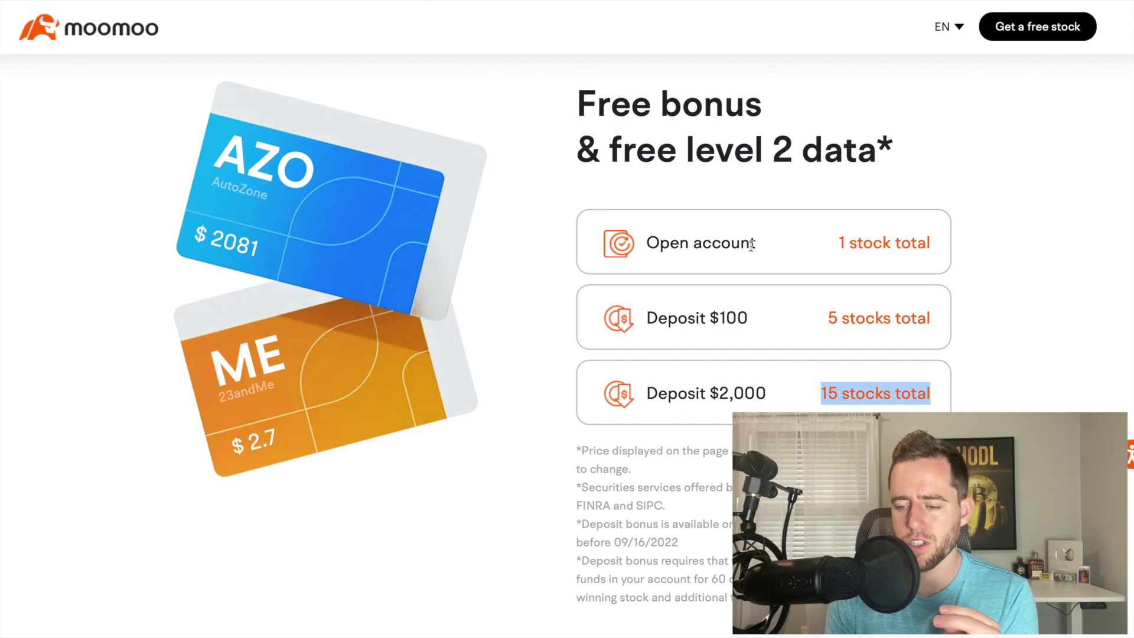
pyautogui.moveTo(752, 245); pyautogui.dragTo(520, 253)
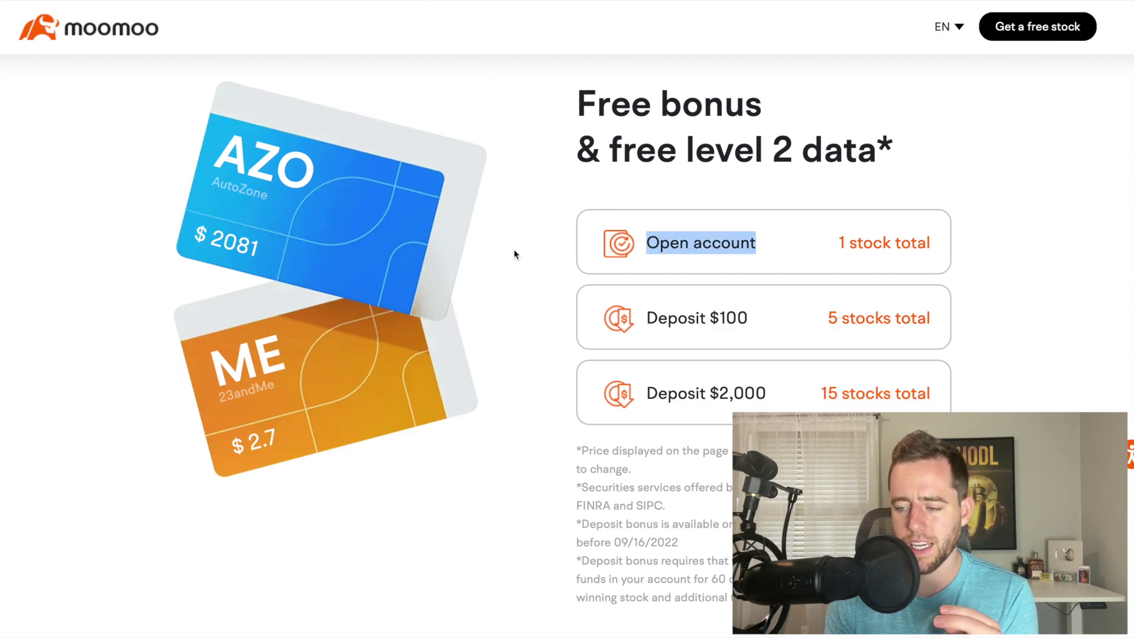
pyautogui.click(426, 0)
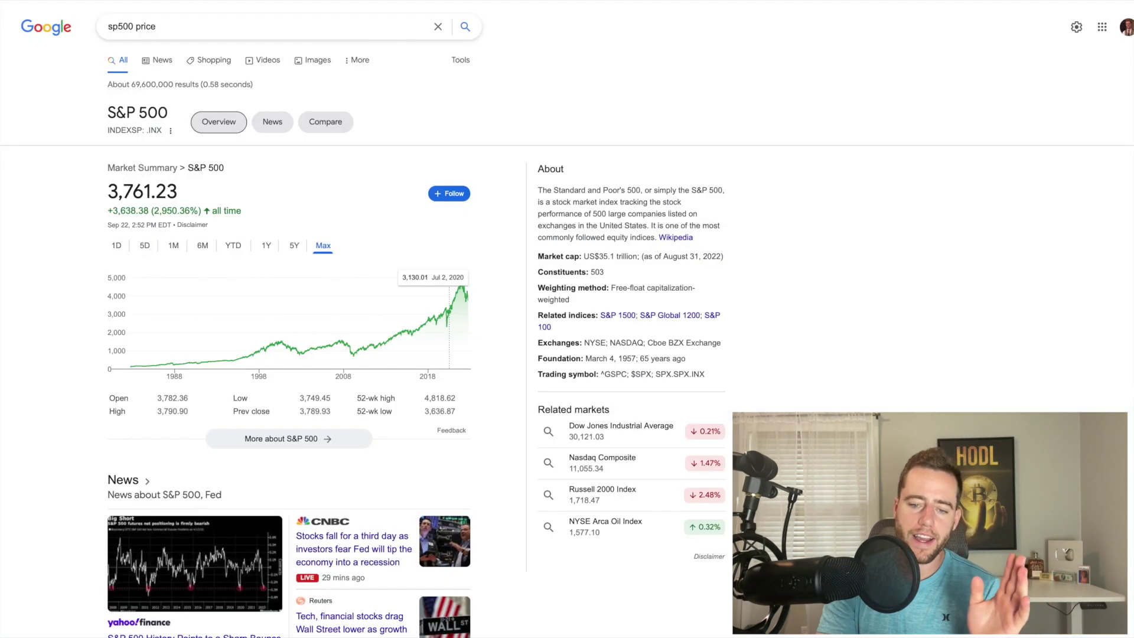
# Show the S&P 500 chart for the past five days
pyautogui.click(145, 245)
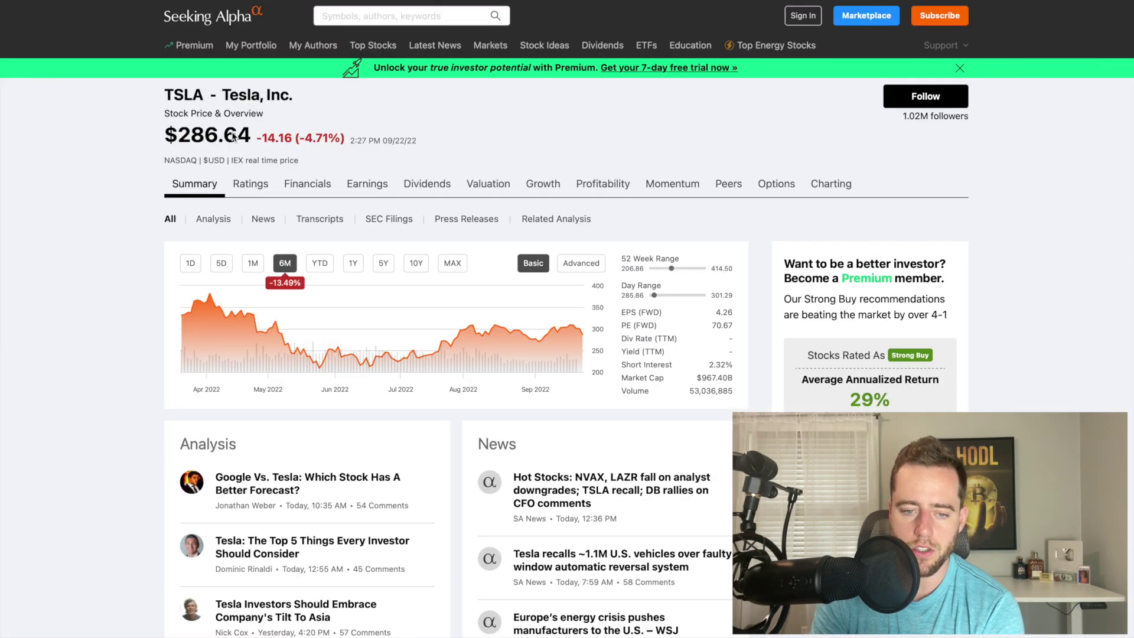
# Highlight Tesla's share price and the introductory Premium offer, then return to the Wheel Strategy sheet
pyautogui.moveTo(252, 138); pyautogui.dragTo(181, 135)
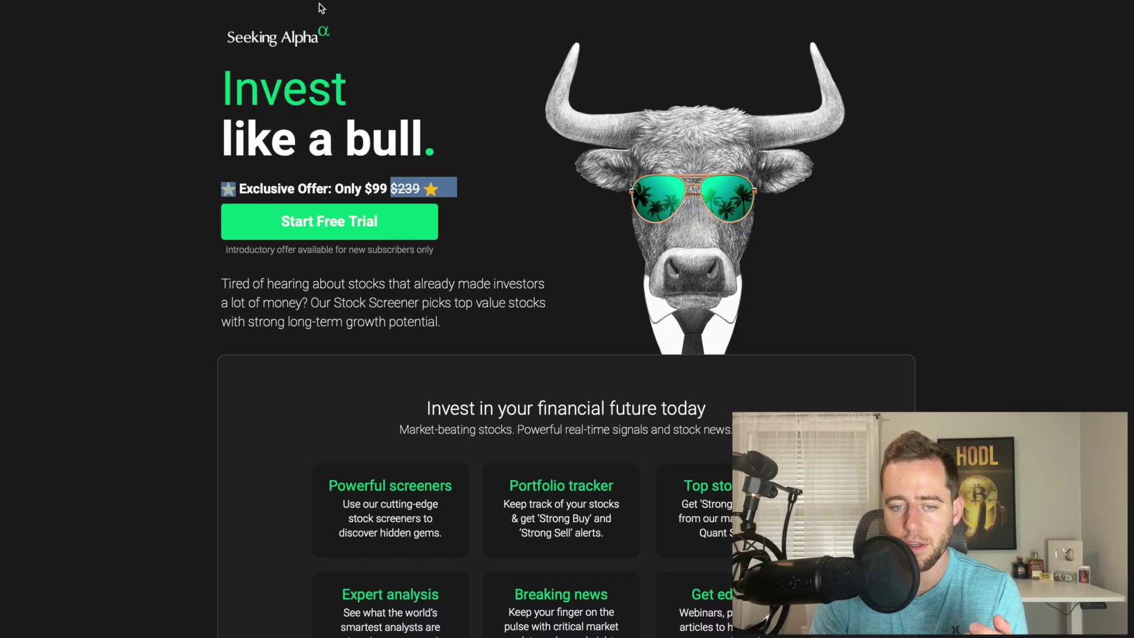
pyautogui.moveTo(333, 190); pyautogui.dragTo(276, 4)
pyautogui.click(275, 2)
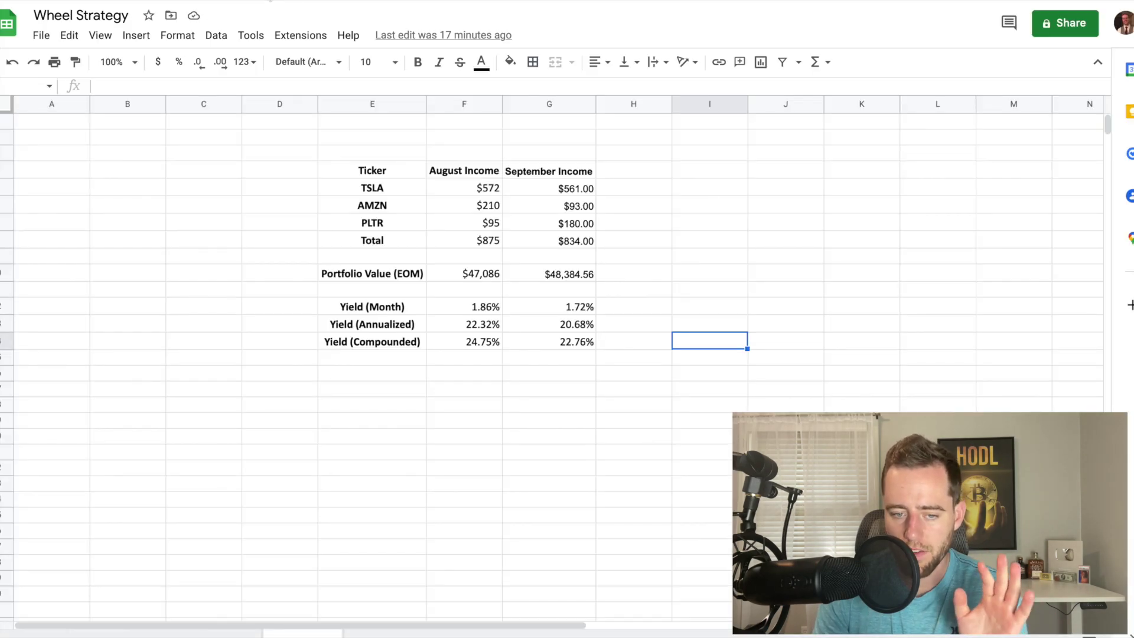
# Open the sheet tab holding The Wheel Strategy credits and debits tables
pyautogui.click(99, 633)
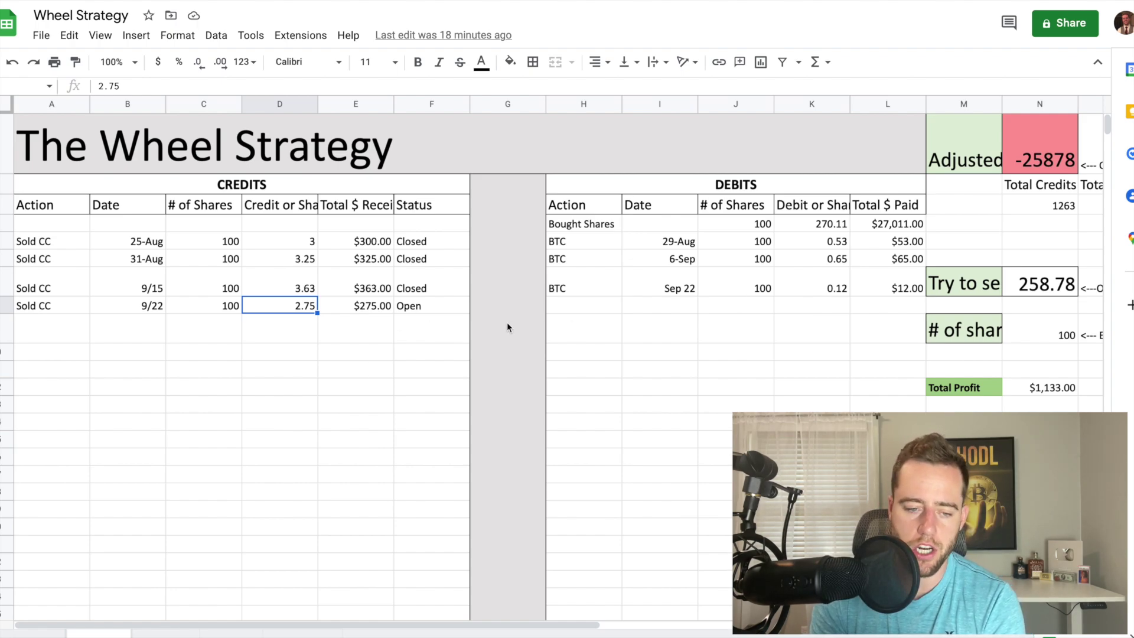
# Inspect the first credit's date, per-share amount and total, and the three buy-to-close debits
pyautogui.click(144, 243)
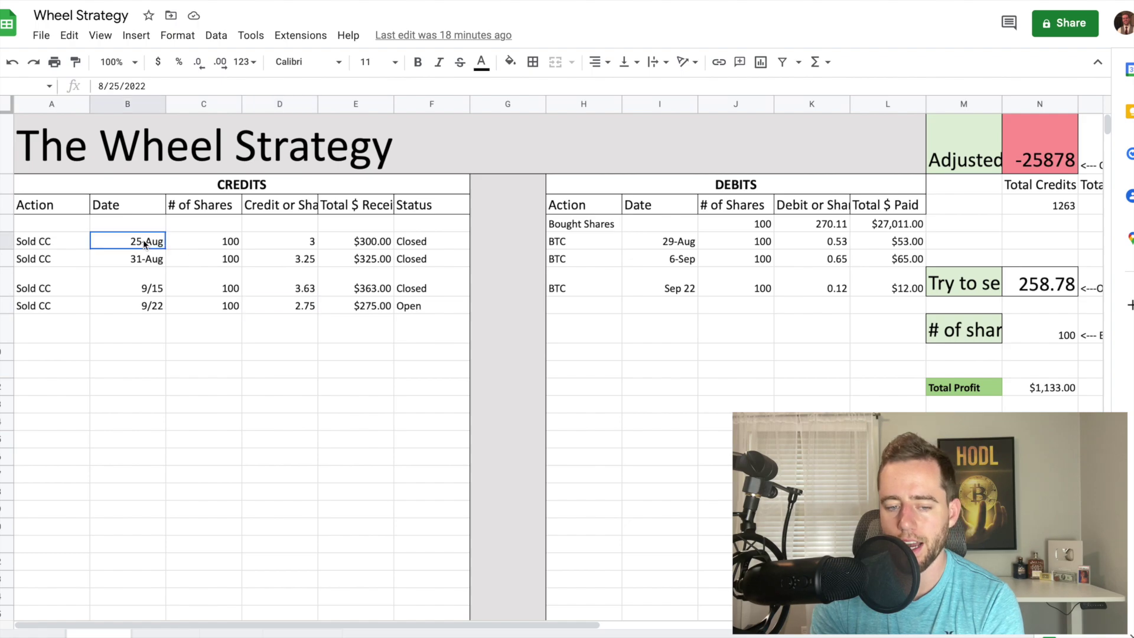
pyautogui.click(299, 244)
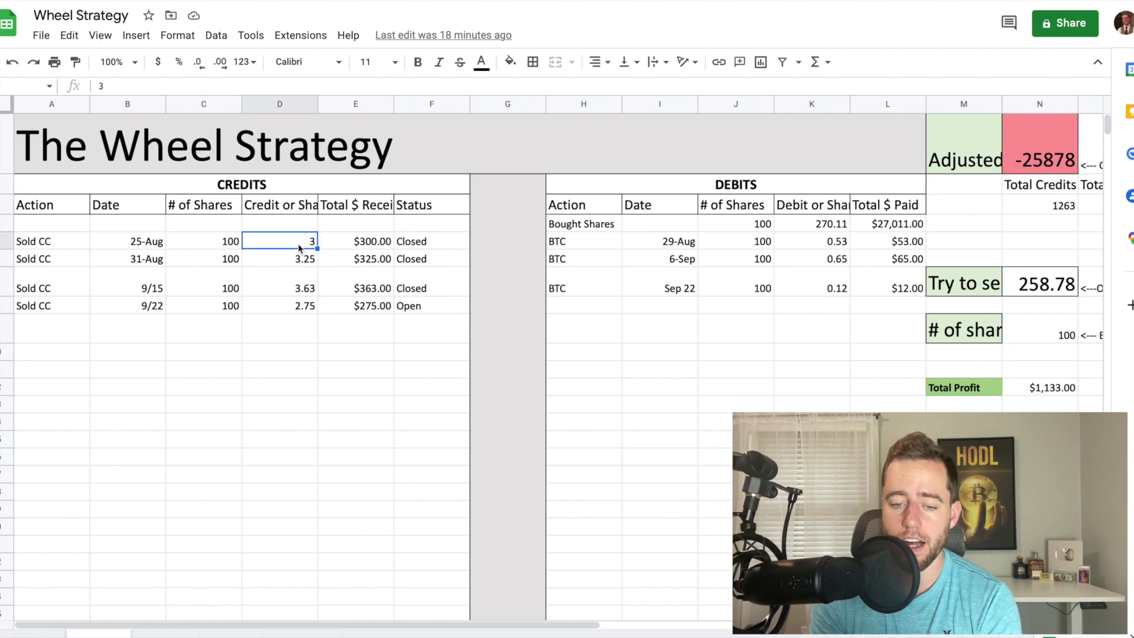
pyautogui.click(342, 246)
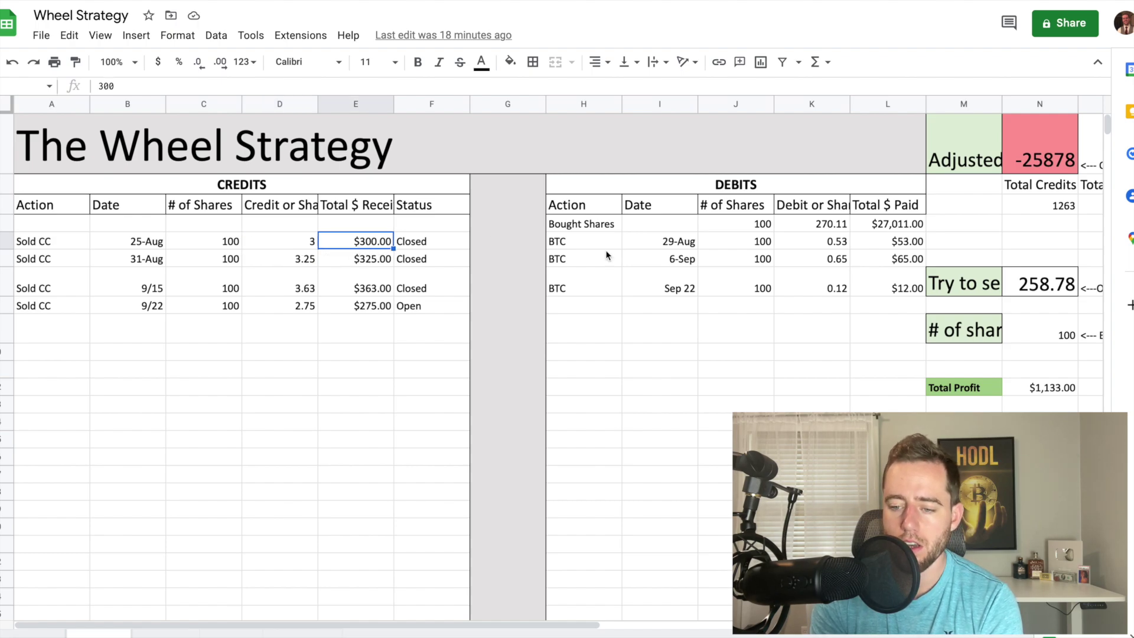
pyautogui.moveTo(782, 244); pyautogui.dragTo(800, 286)
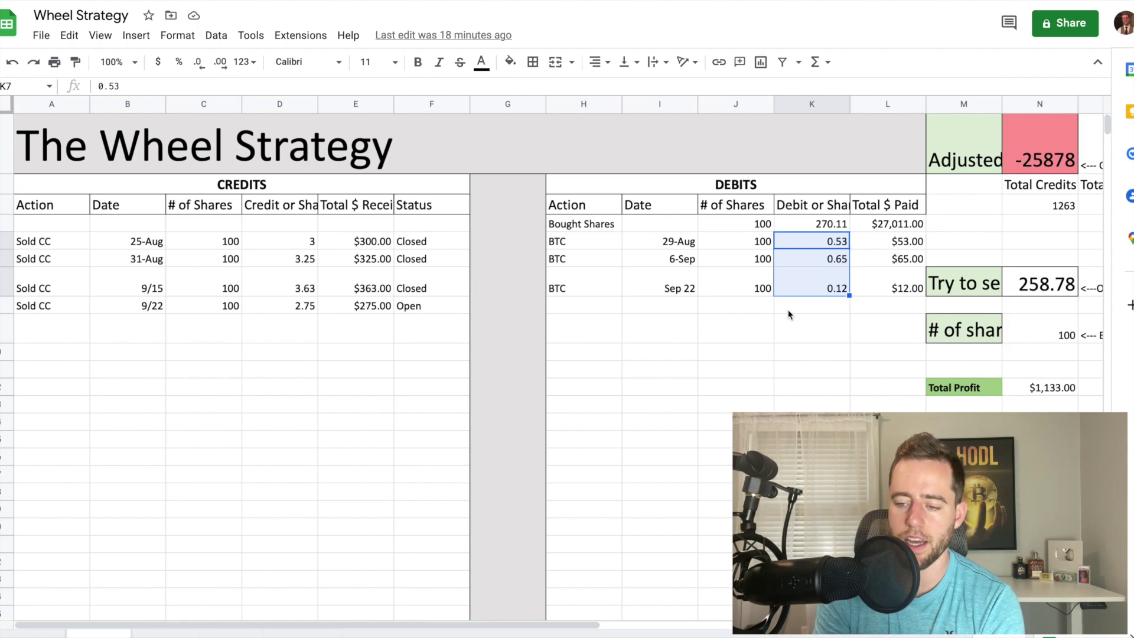
pyautogui.click(827, 304)
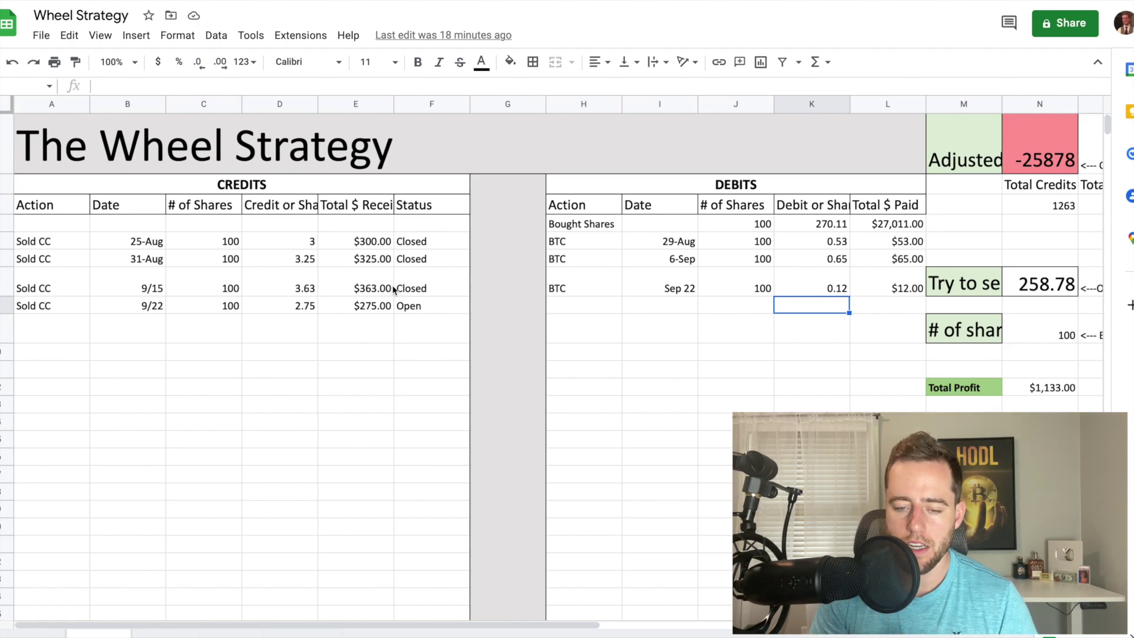
# Check the Sep 22 debit, the $363.00 total formula, and the $12.00 / 0.12 debit figures
pyautogui.click(828, 291)
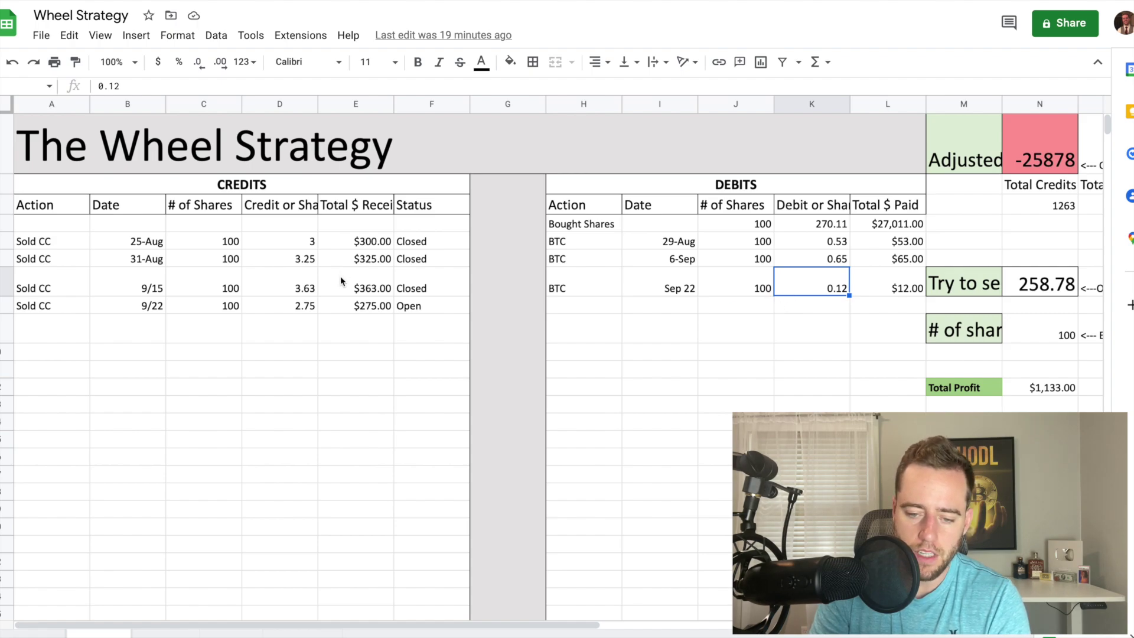
pyautogui.click(374, 289)
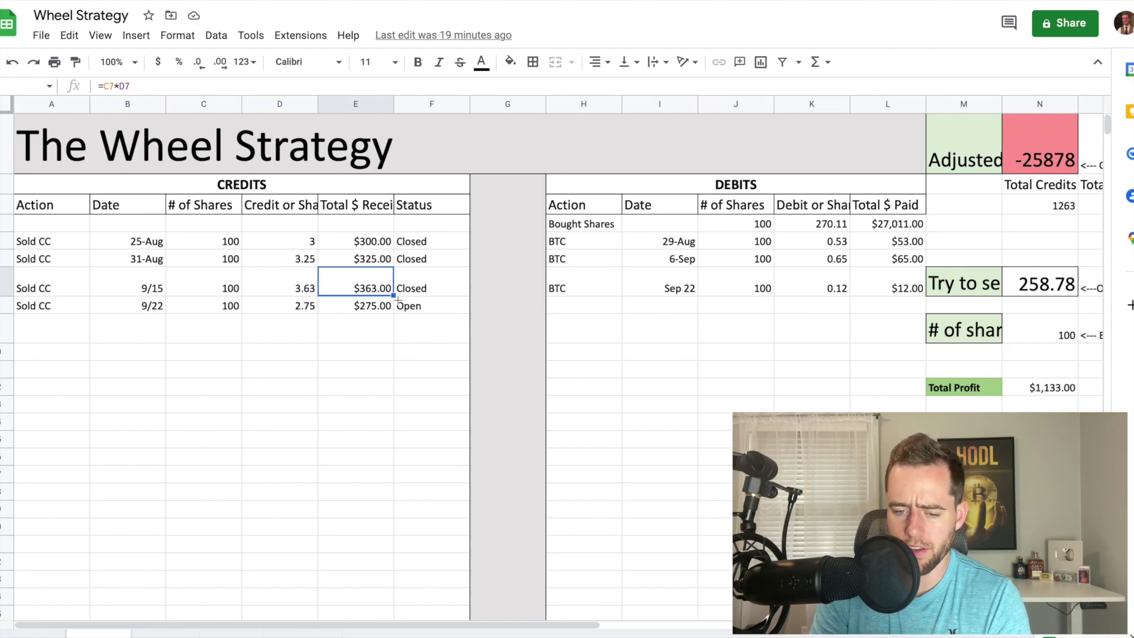
pyautogui.click(848, 289)
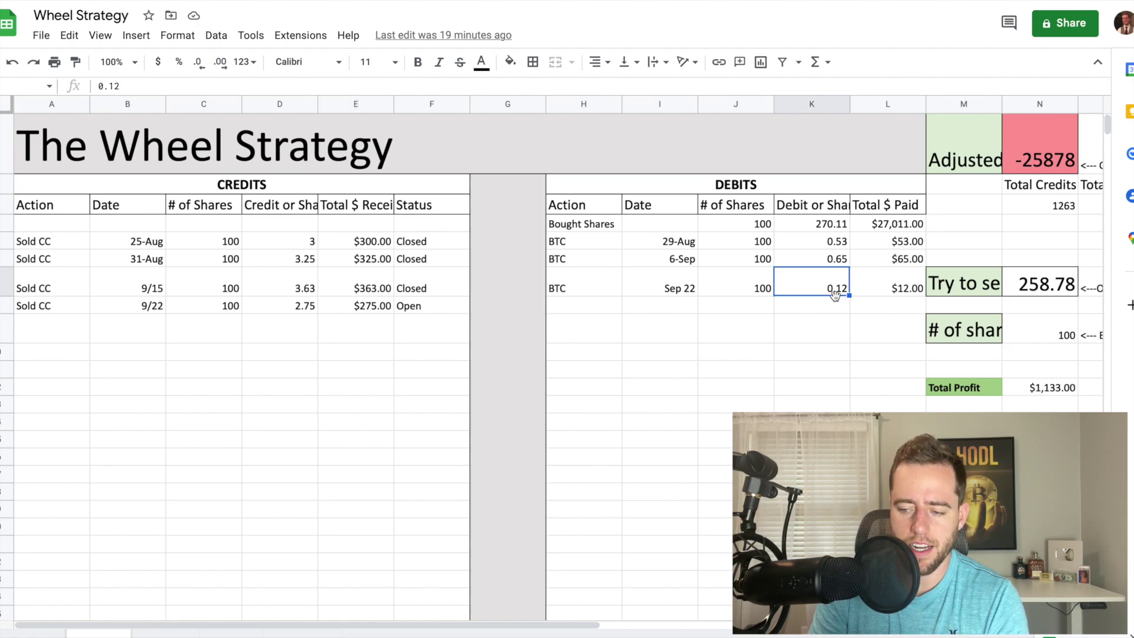
pyautogui.moveTo(312, 306); pyautogui.dragTo(355, 306)
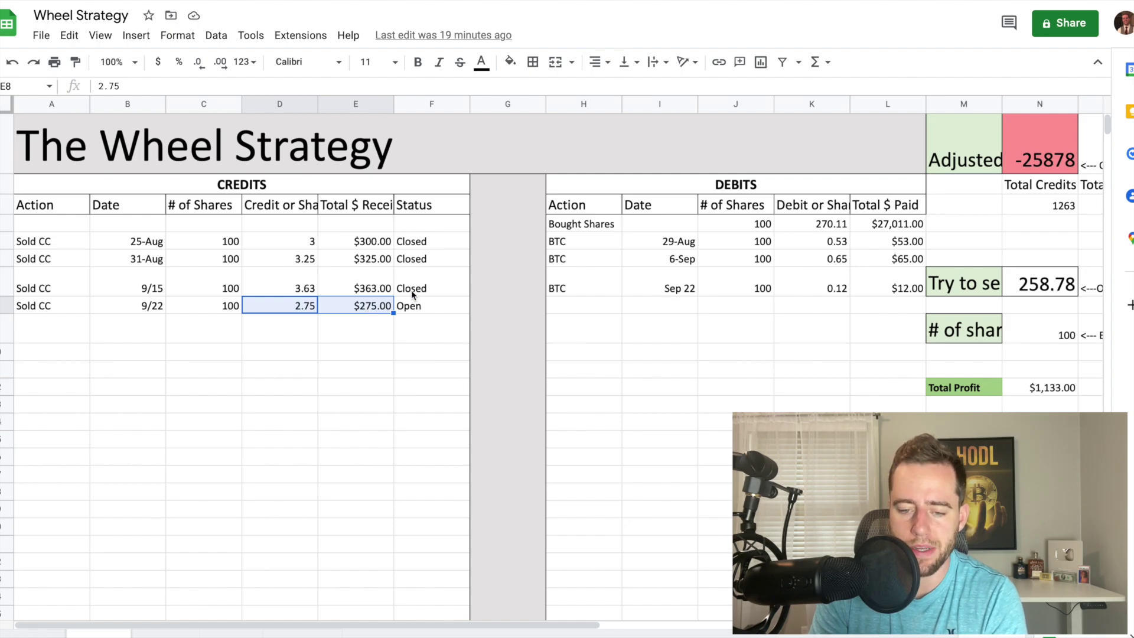
pyautogui.click(879, 289)
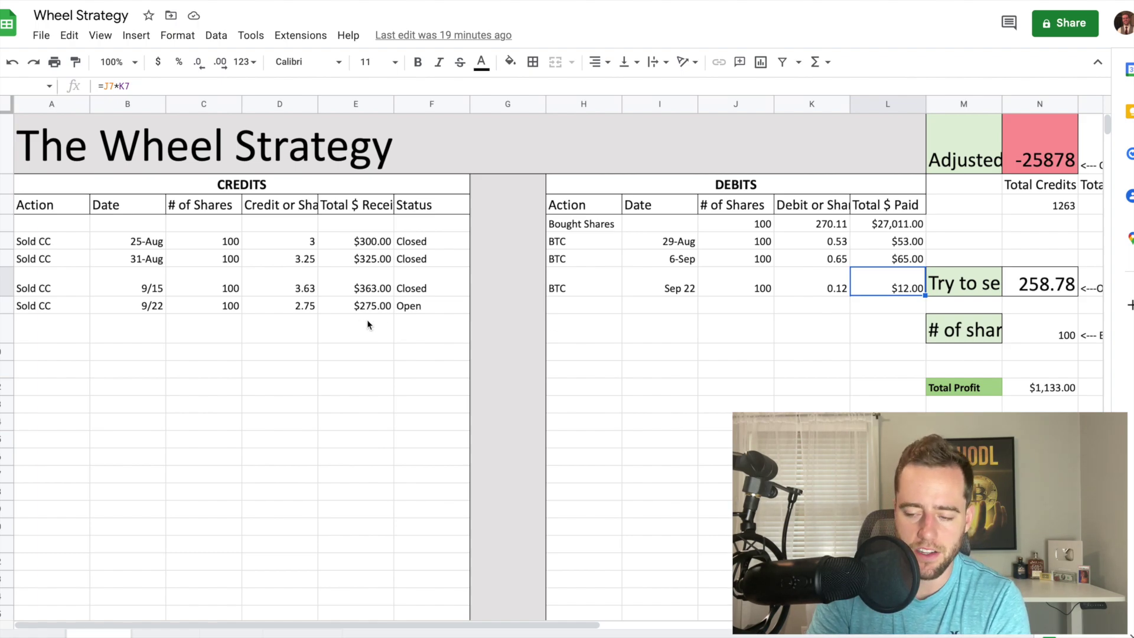
pyautogui.click(823, 295)
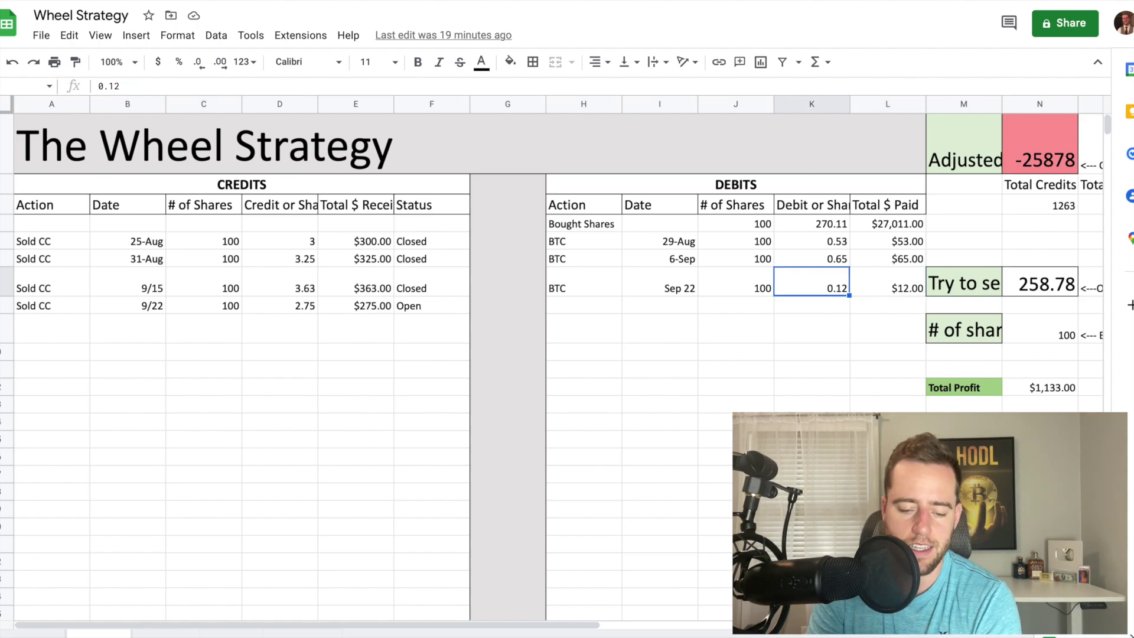
pyautogui.click(165, 631)
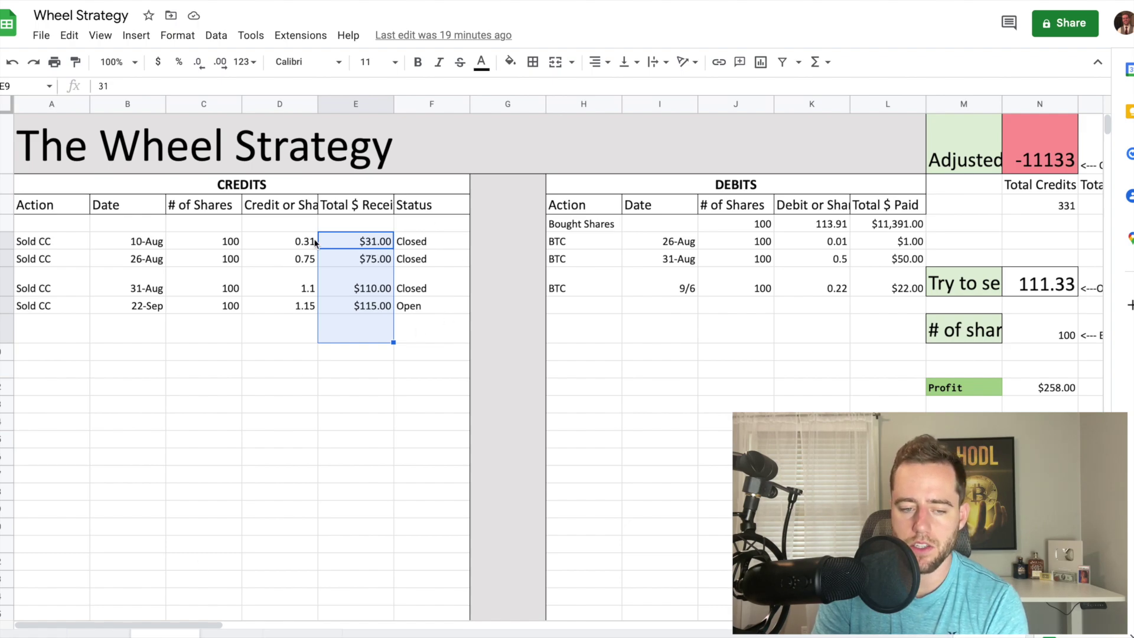
# Review the 10-Aug covered call row and the $75.00–$115.00 credit totals and their formula
pyautogui.moveTo(122, 248); pyautogui.dragTo(429, 248)
pyautogui.hotkey('ctrl', 'a')
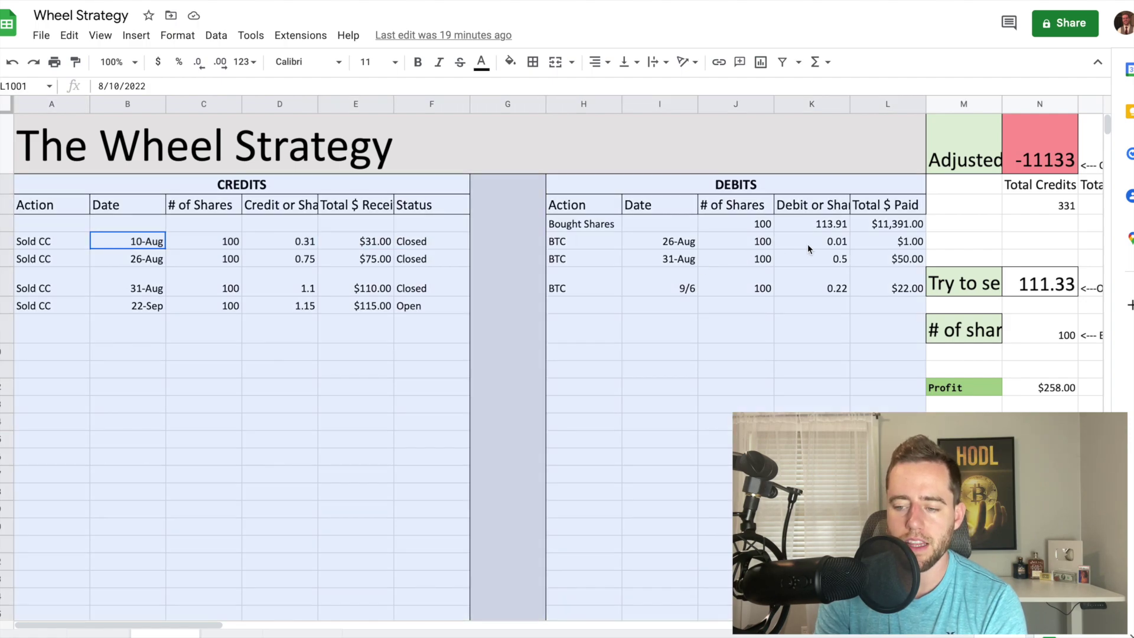
pyautogui.click(706, 409)
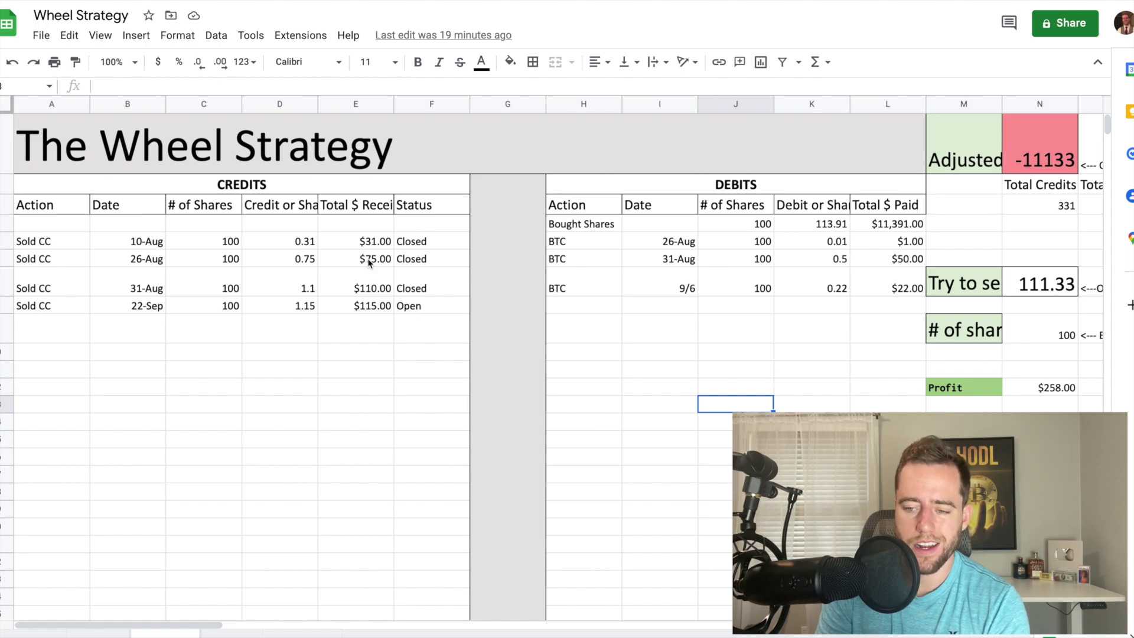
pyautogui.moveTo(367, 258); pyautogui.dragTo(368, 310)
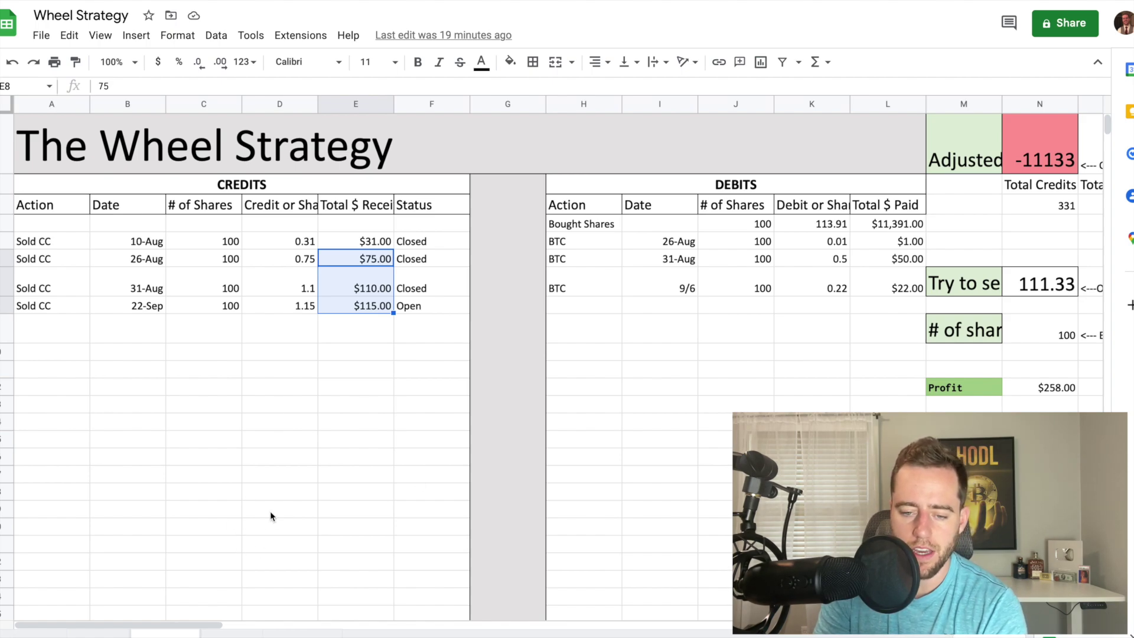
pyautogui.click(389, 308)
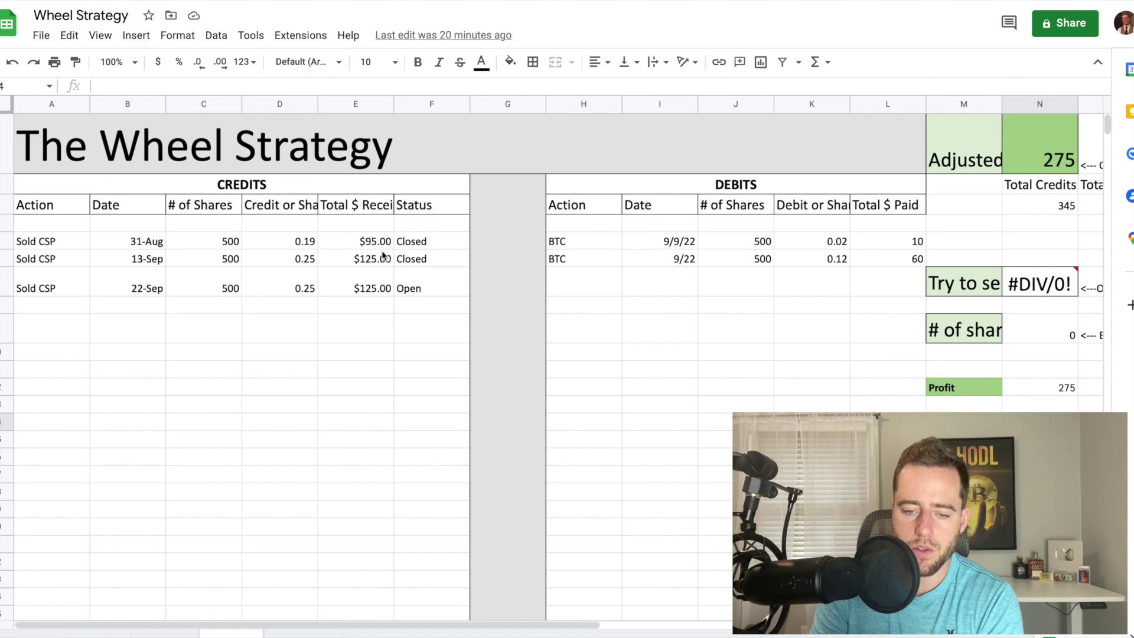
# Select the three put-credit totals and check the =sum(E:E)-sum(L:L) profit formula before the summary
pyautogui.moveTo(378, 242); pyautogui.dragTo(372, 289)
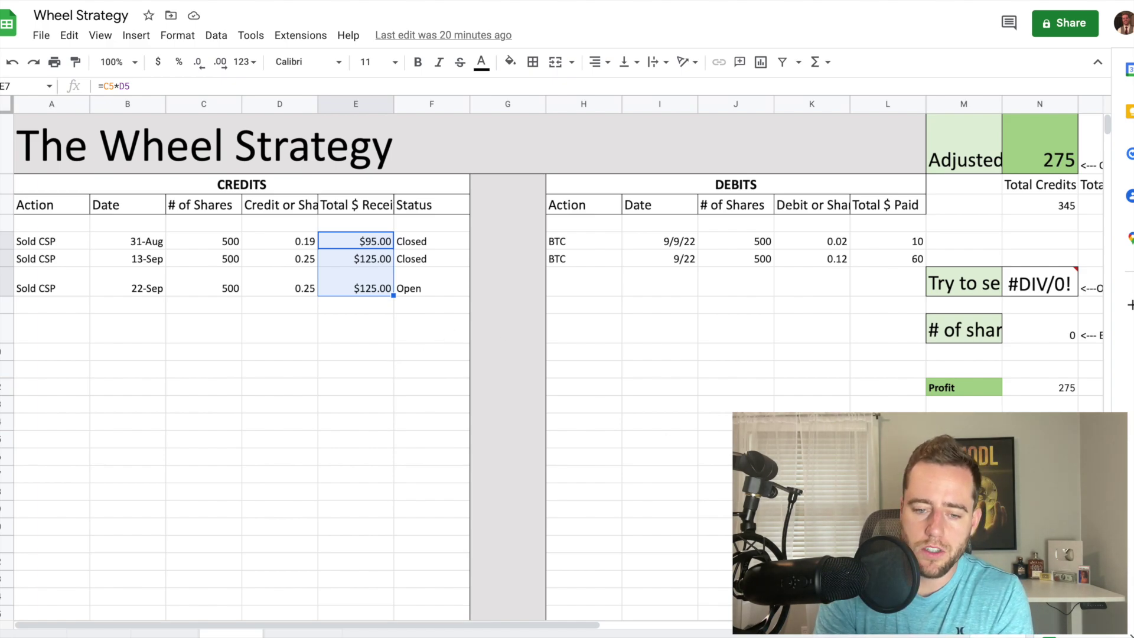
pyautogui.click(1057, 388)
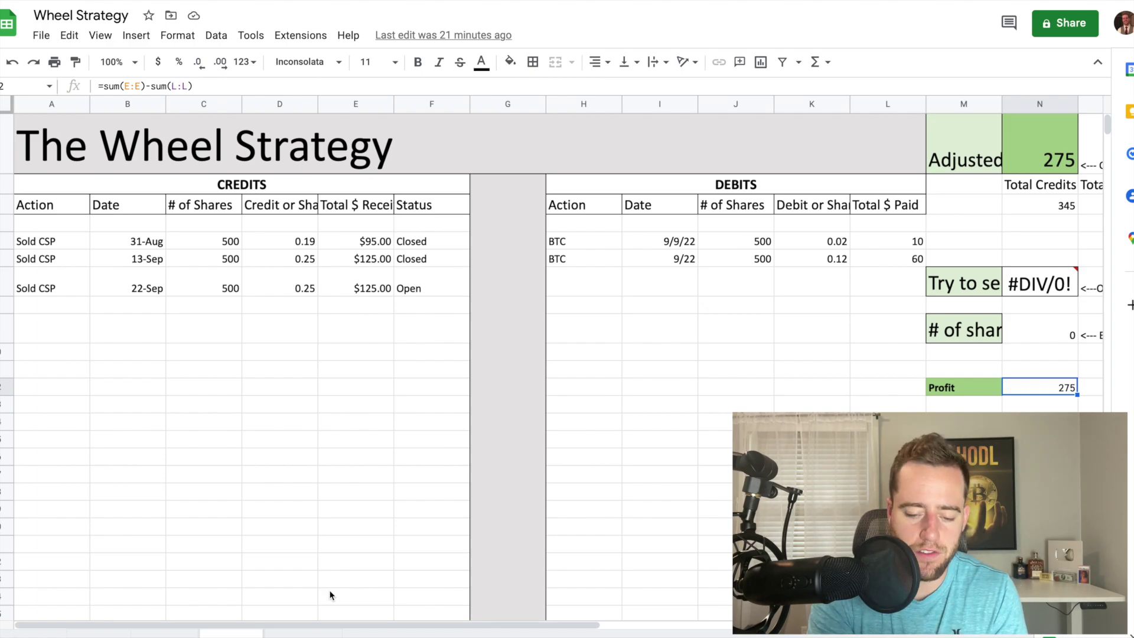
pyautogui.click(298, 633)
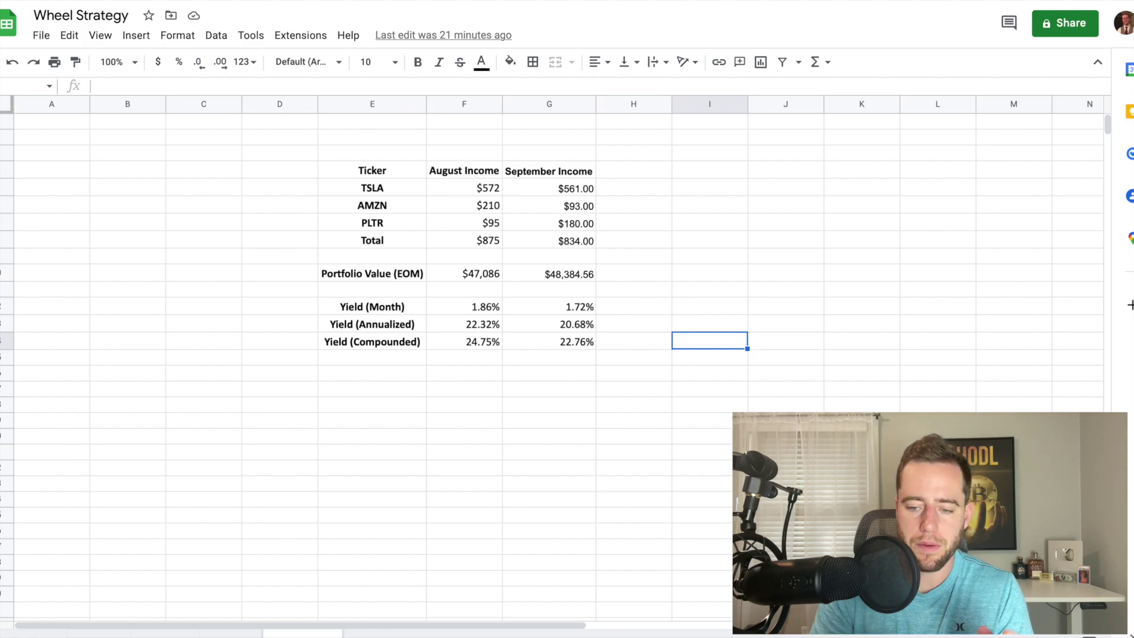
pyautogui.click(469, 240)
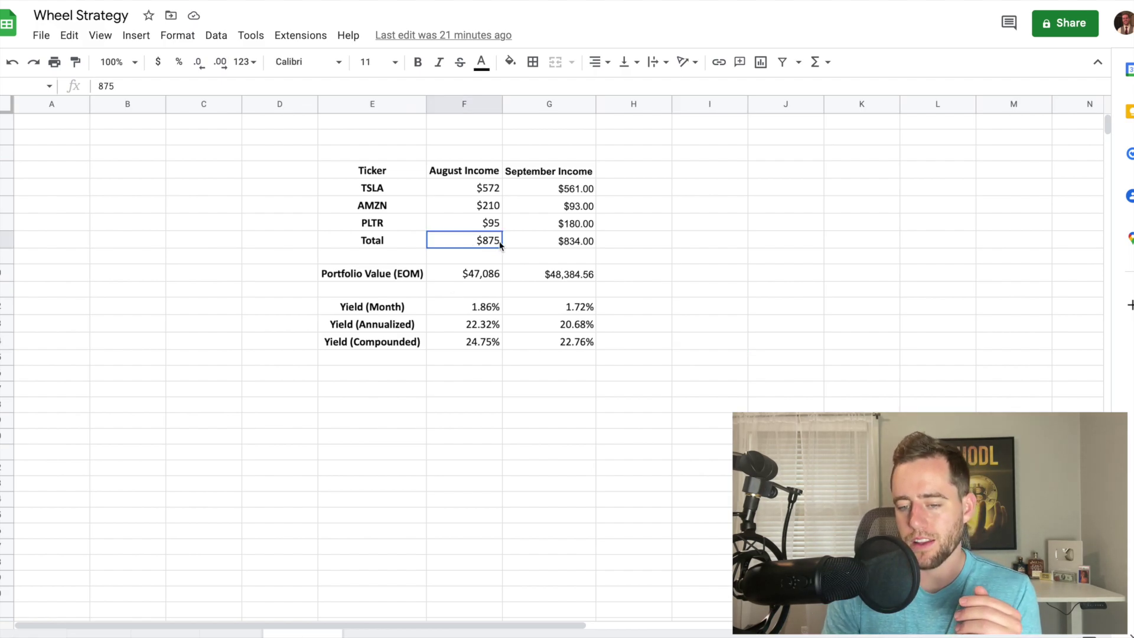
pyautogui.moveTo(499, 241); pyautogui.dragTo(555, 247)
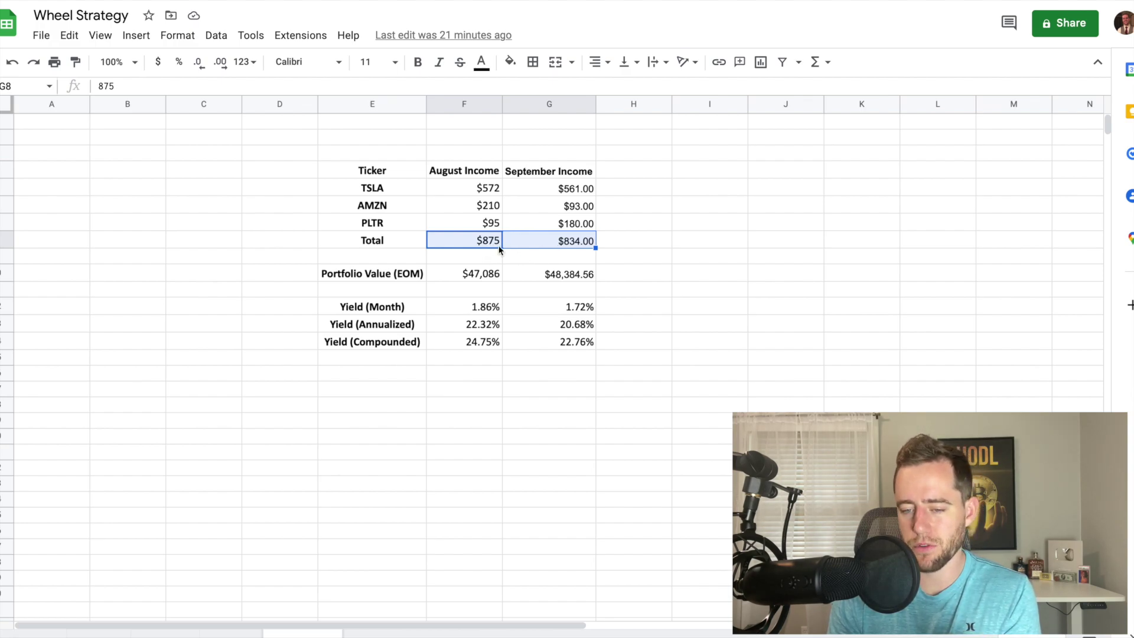
pyautogui.click(574, 246)
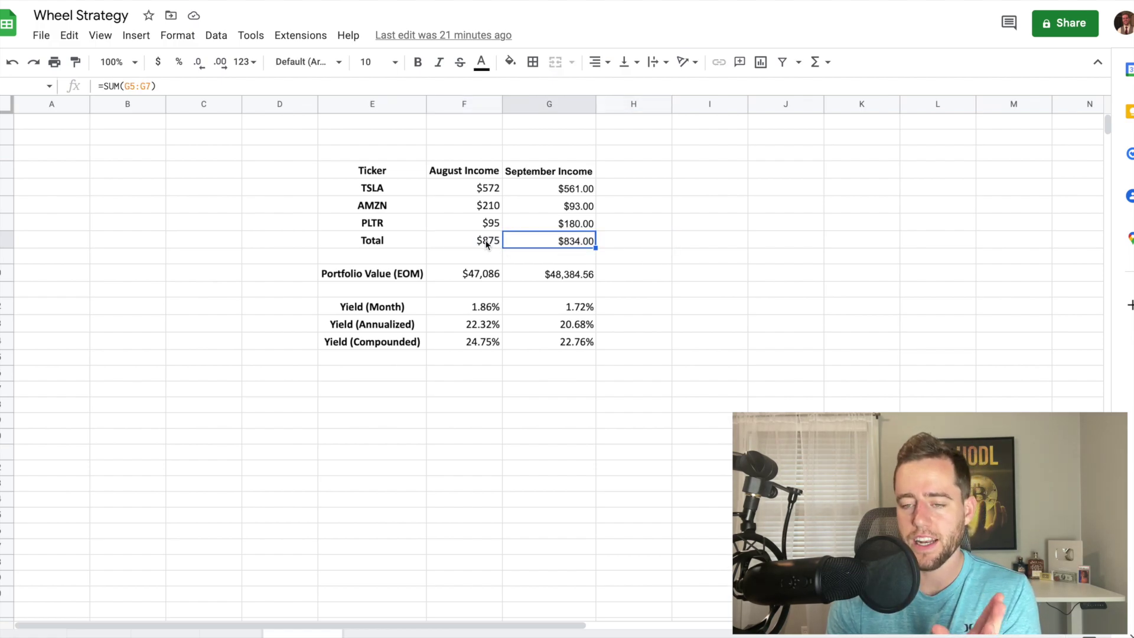
pyautogui.moveTo(486, 244); pyautogui.dragTo(571, 244)
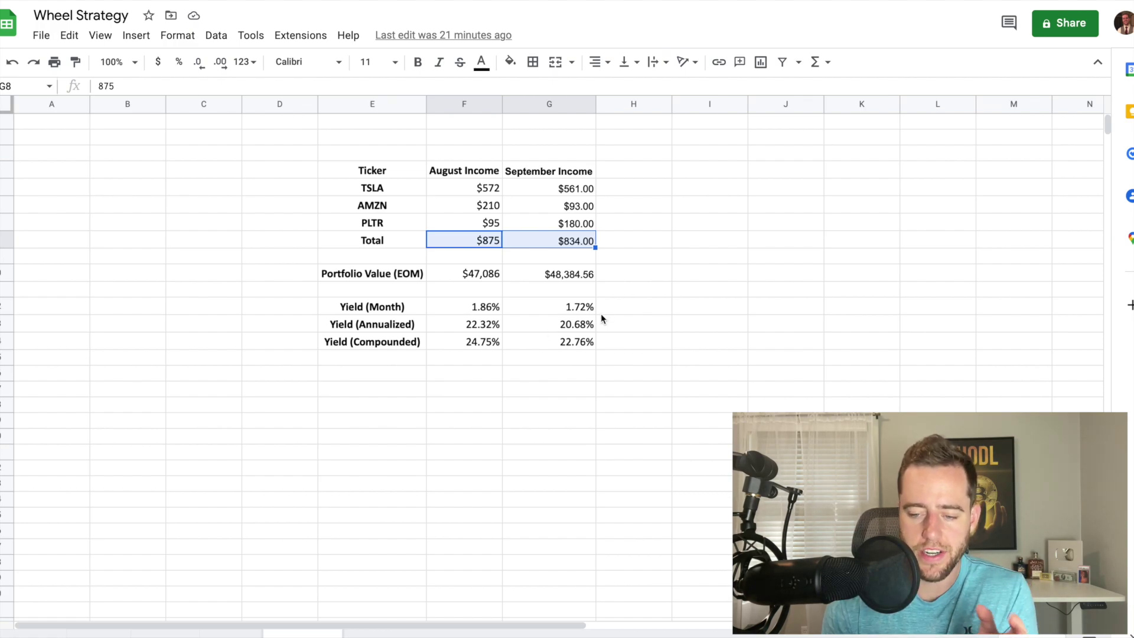
pyautogui.click(466, 275)
pyautogui.keyDown('shift'); pyautogui.click(525, 280); pyautogui.keyUp('shift')
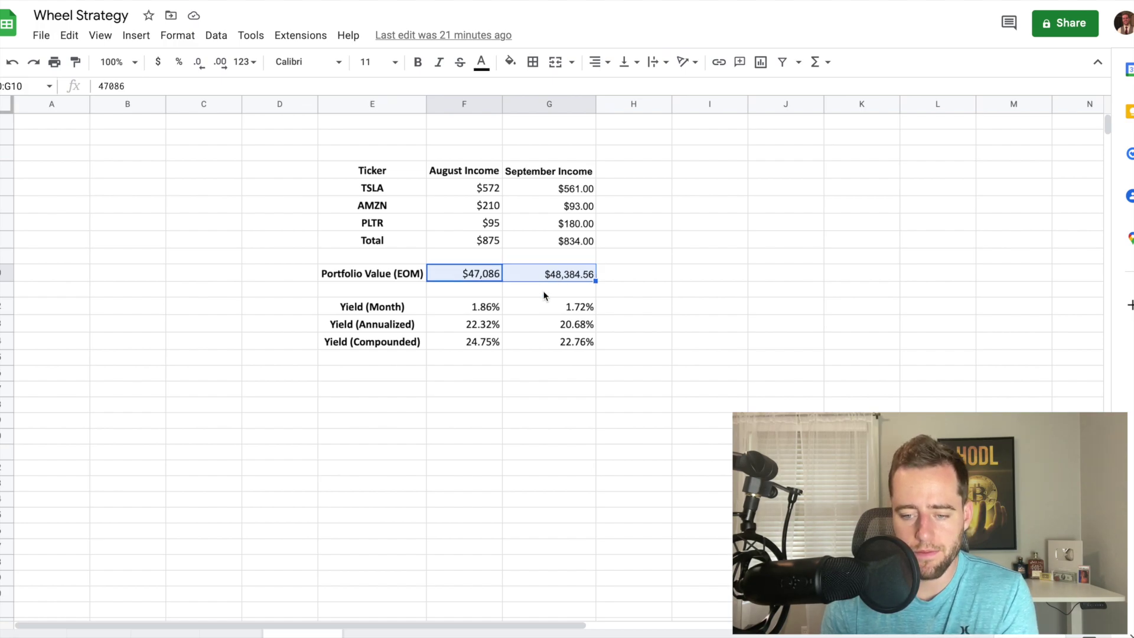
pyautogui.moveTo(493, 243); pyautogui.dragTo(573, 243)
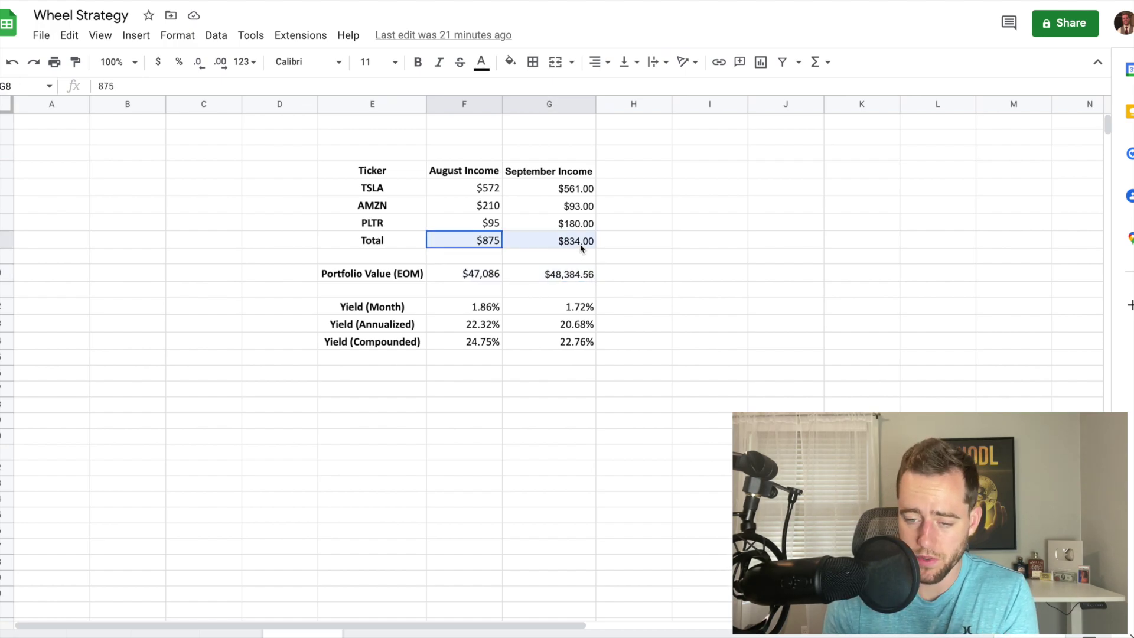
pyautogui.click(488, 275)
pyautogui.moveTo(488, 275); pyautogui.dragTo(534, 276)
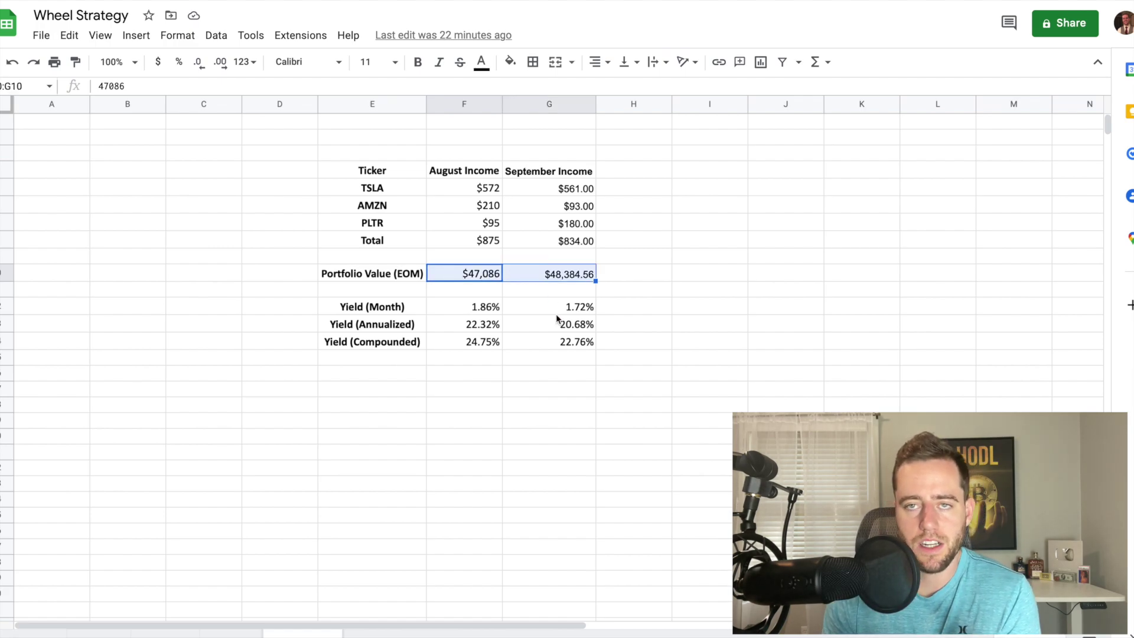
pyautogui.click(176, 2)
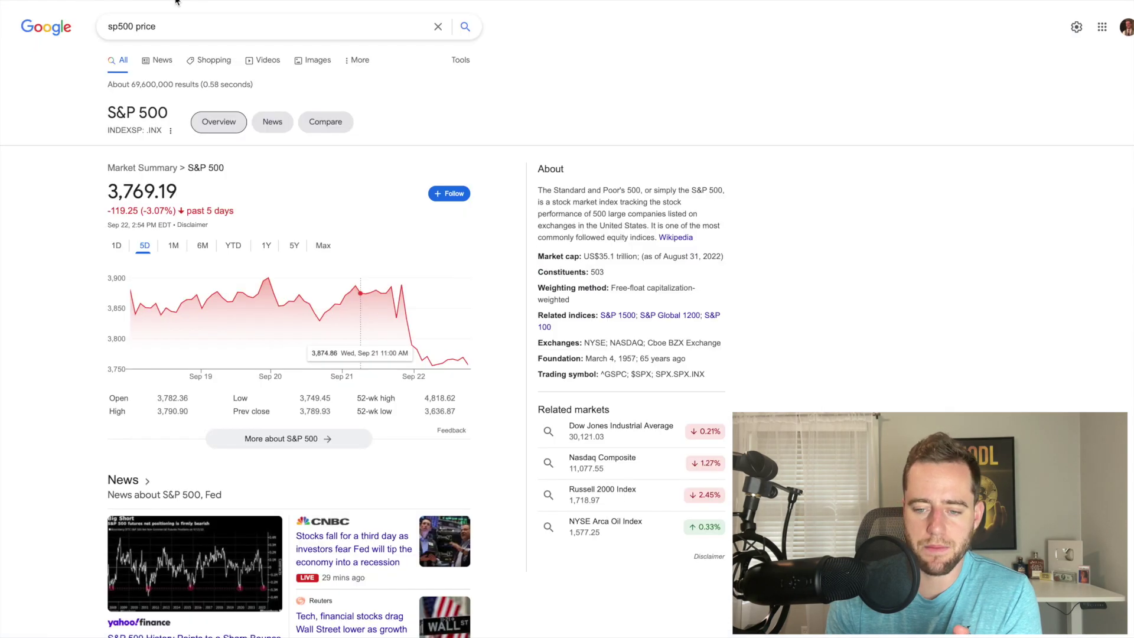
pyautogui.click(263, 1)
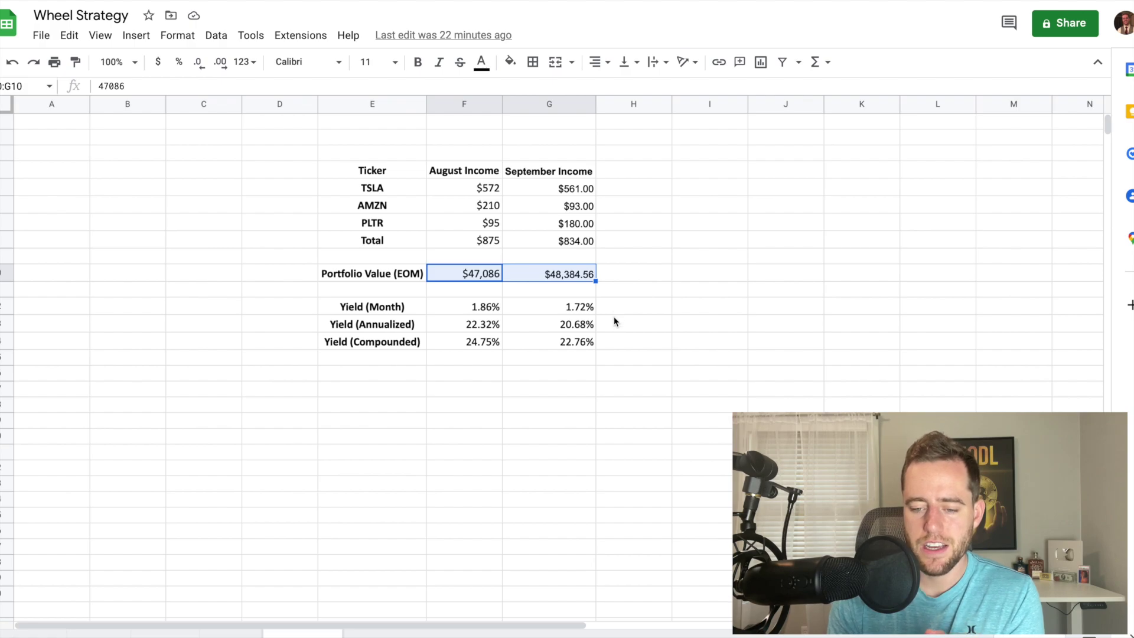
# Select August and September's monthly yield percentages, then deselect them
pyautogui.moveTo(501, 302); pyautogui.dragTo(544, 302)
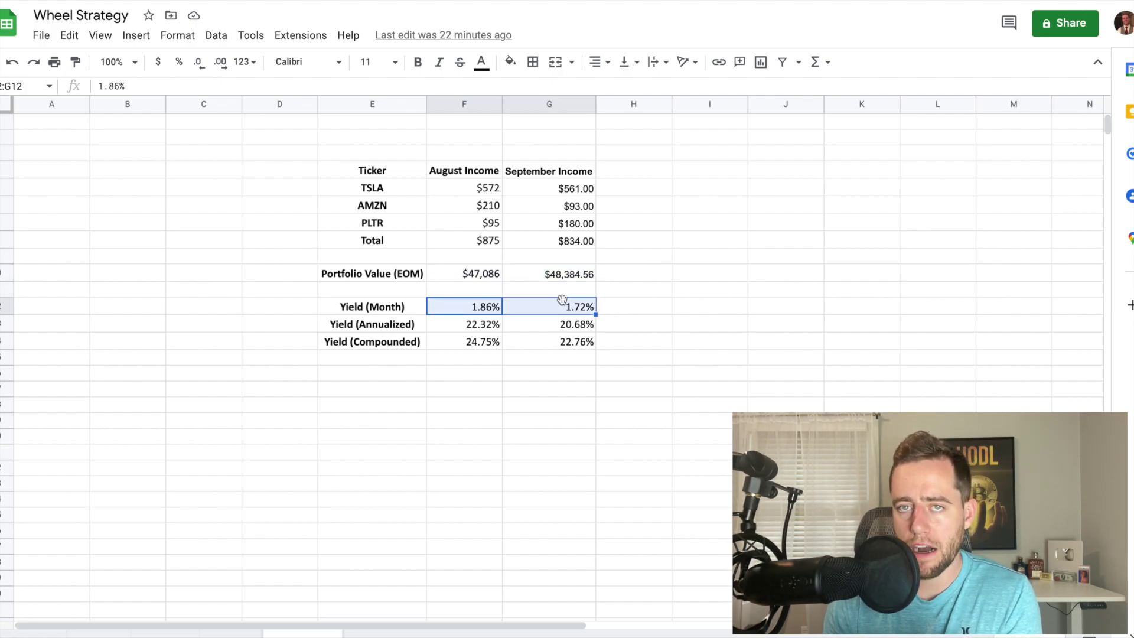
pyautogui.click(712, 485)
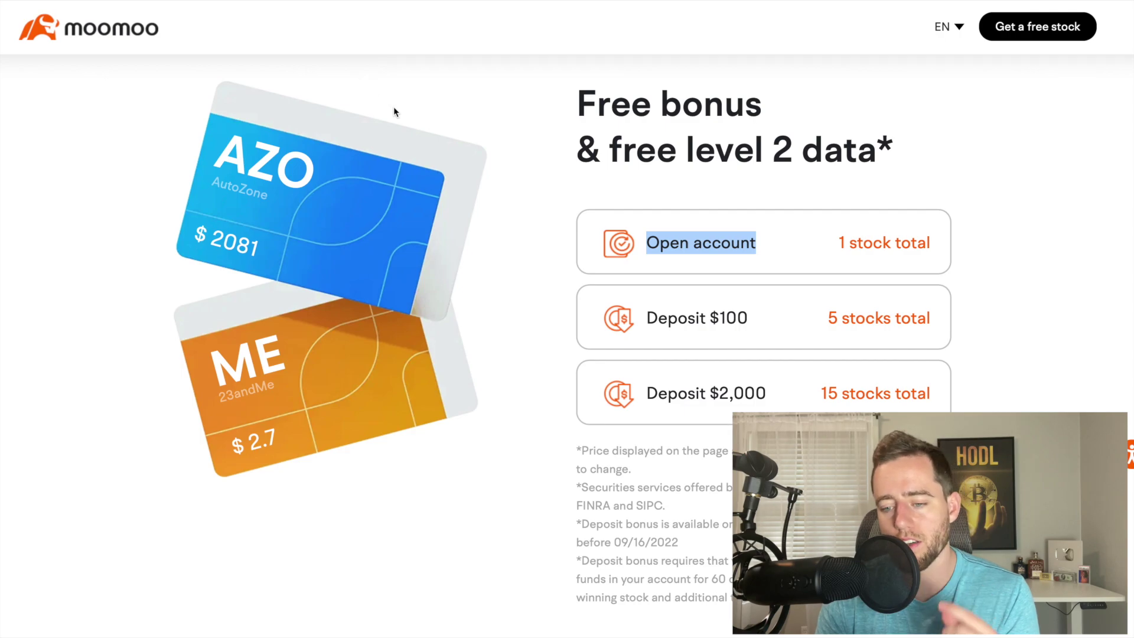
pyautogui.scroll(1, 406, 115)
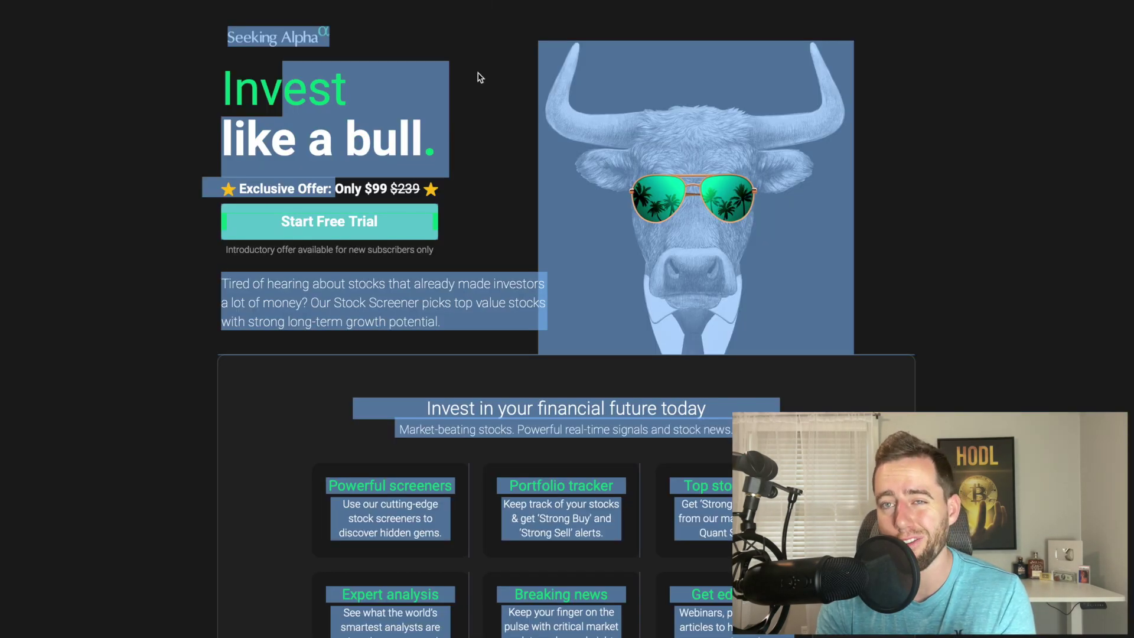
# Clear the page-wide text highlight on the Seeking Alpha Premium offer page
pyautogui.click(480, 77)
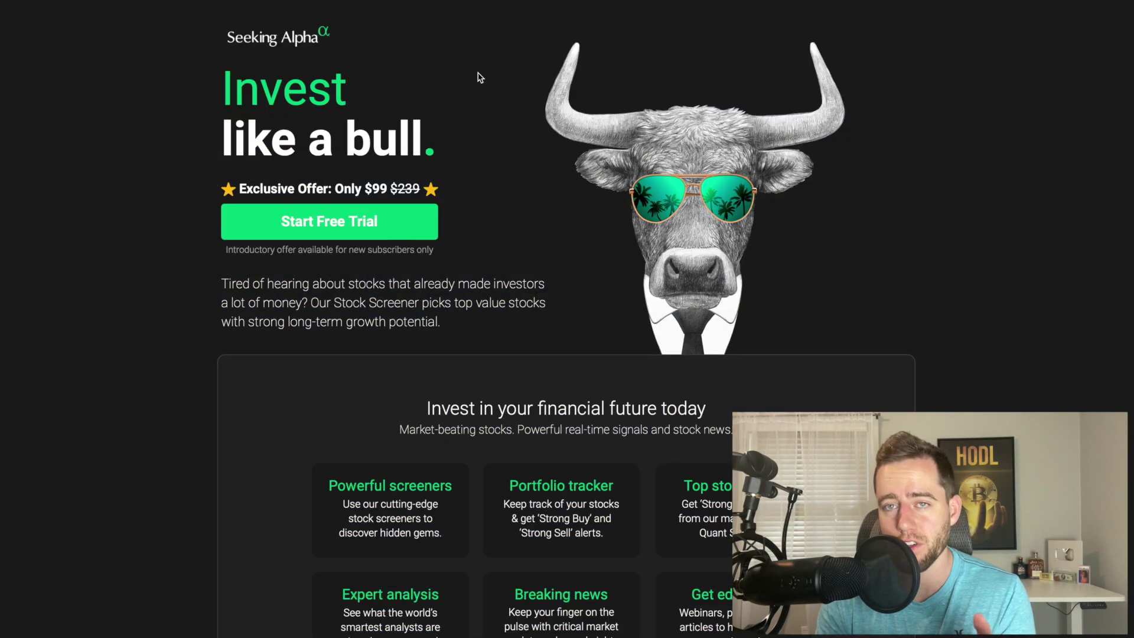